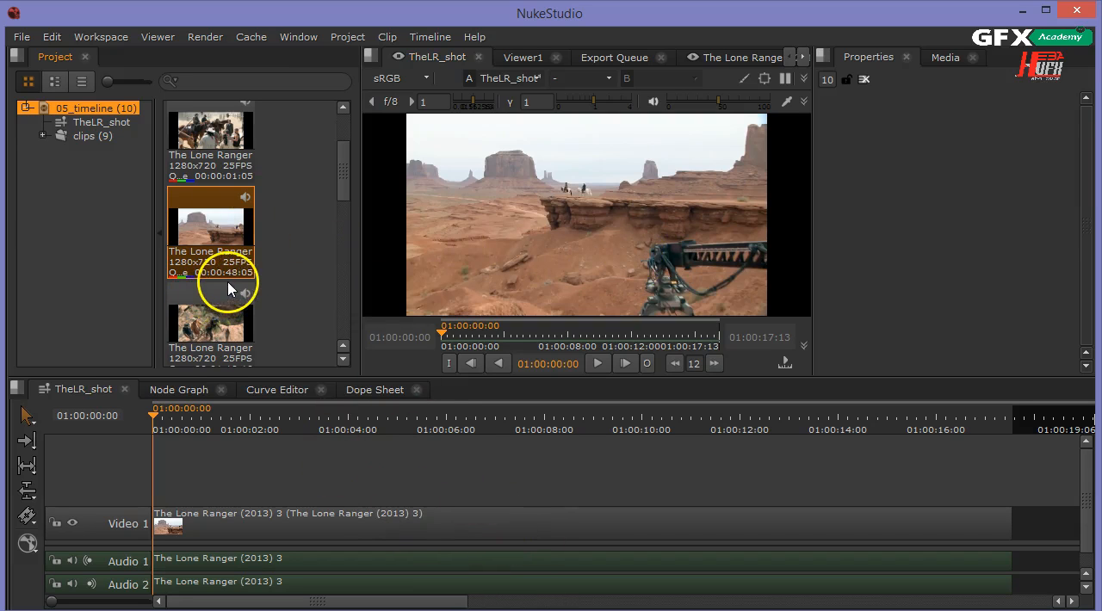
Switch the layout to the Conforming workspace.
{"action": "left_click", "coordinate": [103, 38]}
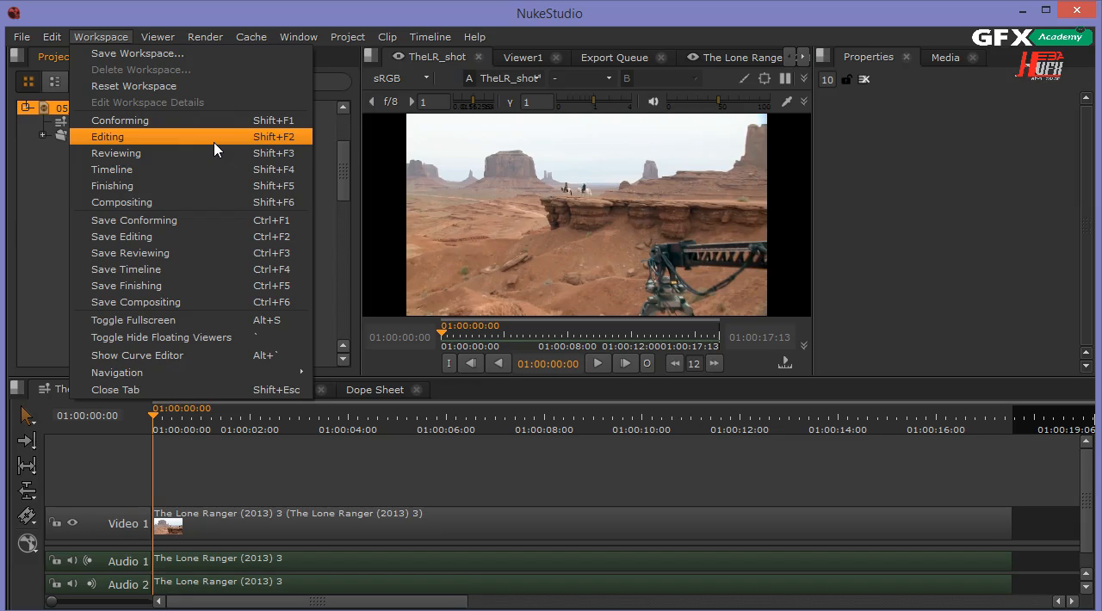
{"action": "left_click", "coordinate": [230, 68]}
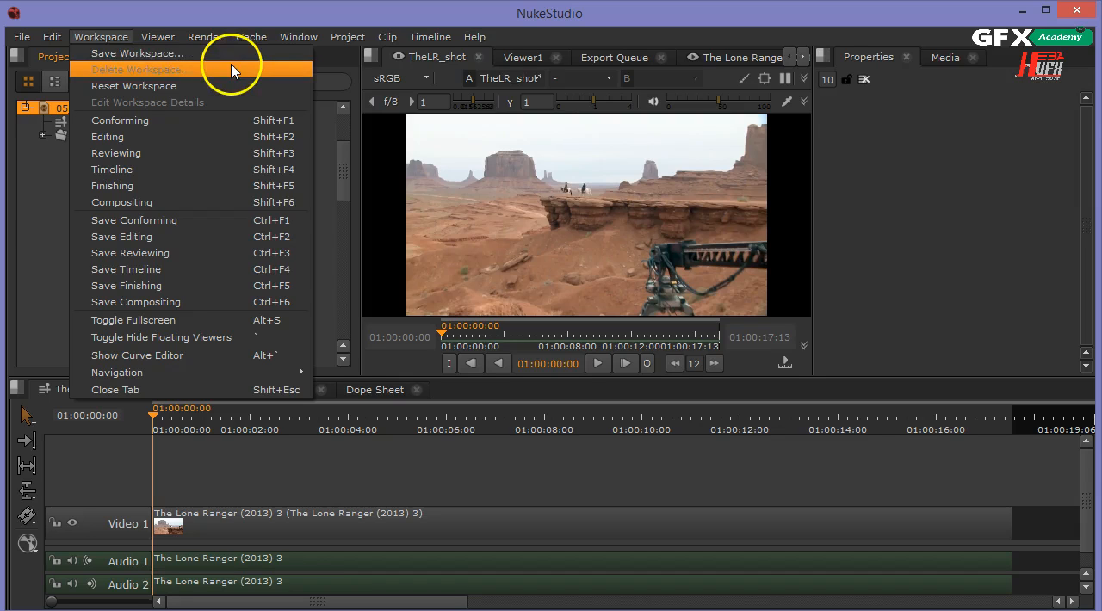
{"action": "left_click", "coordinate": [216, 123]}
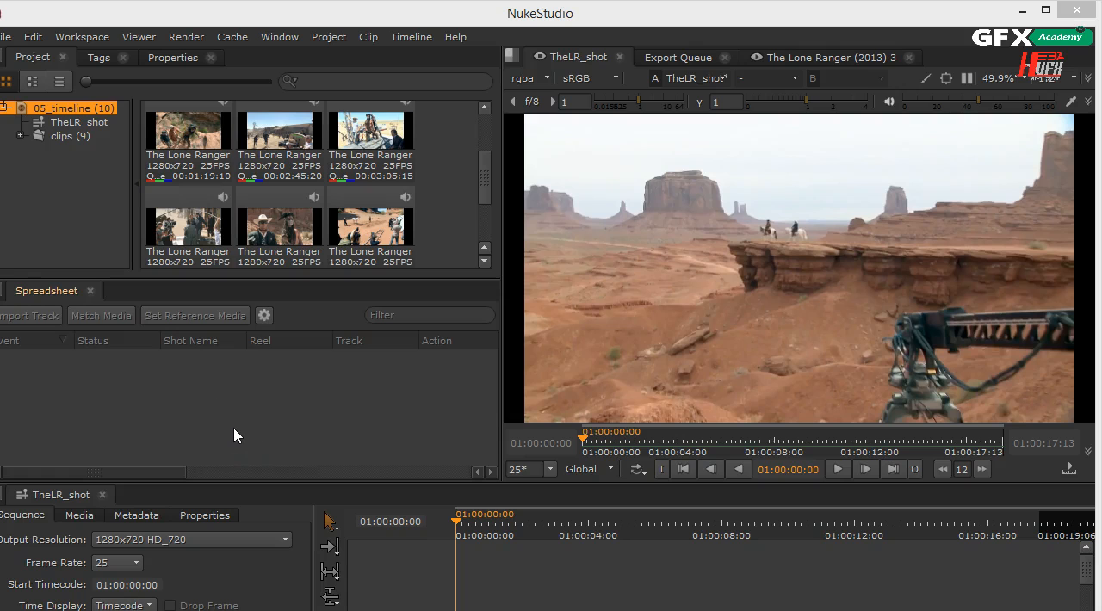
Switch the layout to the Editing workspace.
{"action": "left_click", "coordinate": [82, 37]}
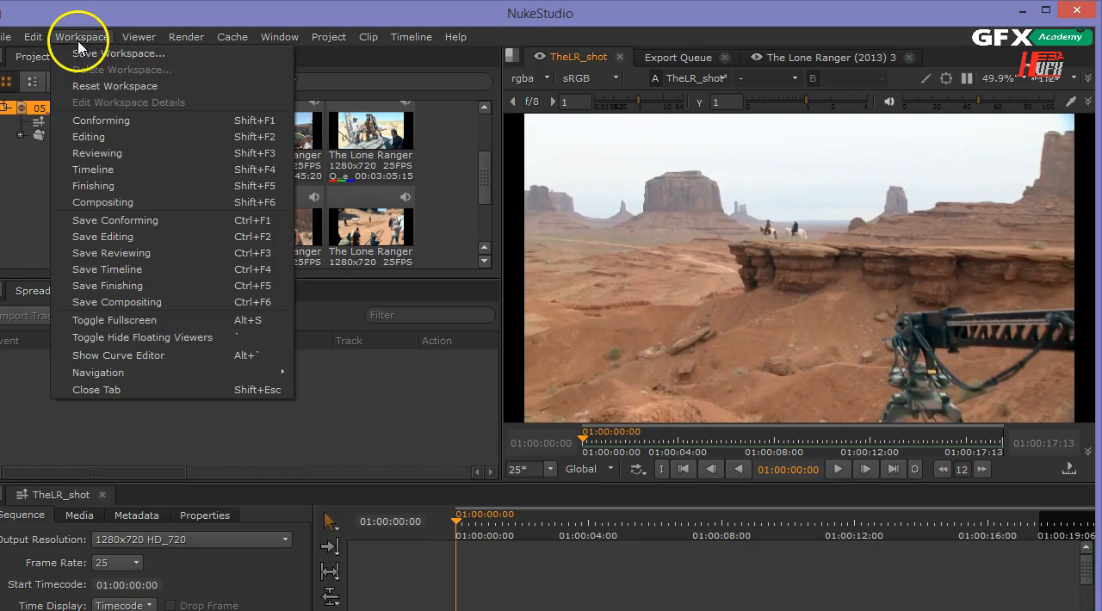
{"action": "left_click", "coordinate": [98, 141]}
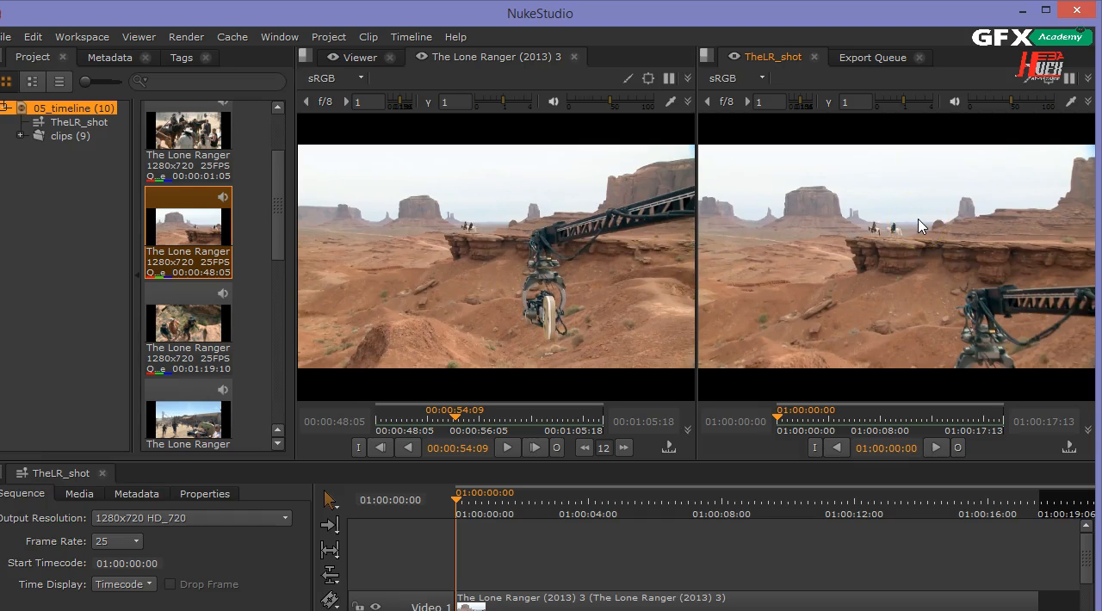
Switch the layout to the Reviewing workspace.
{"action": "left_click", "coordinate": [91, 36]}
{"action": "left_click", "coordinate": [110, 153]}
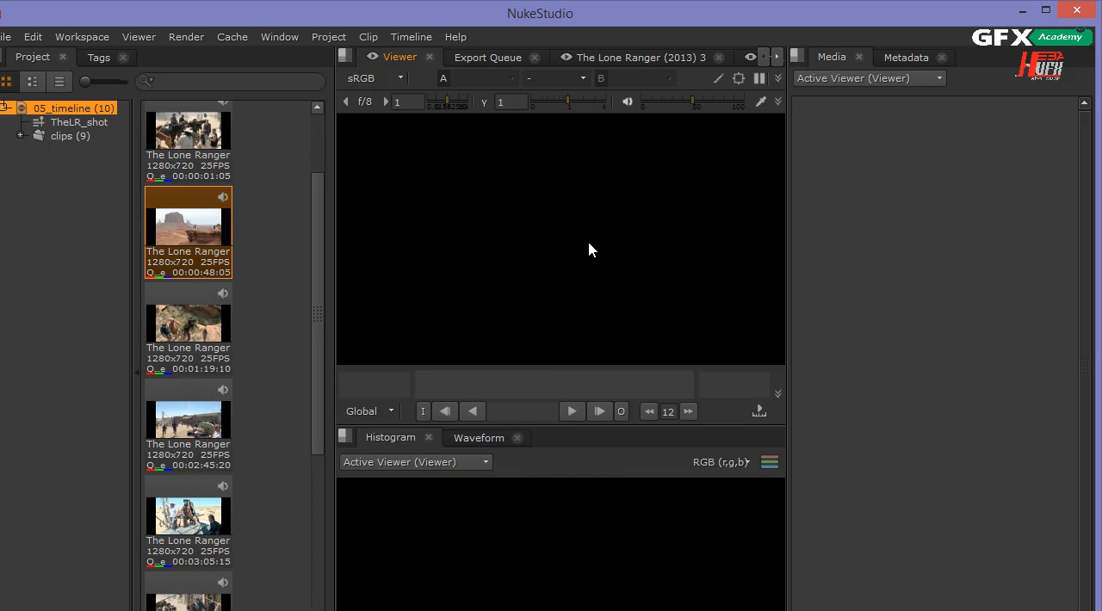
Switch the layout to the Timeline workspace.
{"action": "left_click", "coordinate": [82, 37]}
{"action": "left_click", "coordinate": [120, 169]}
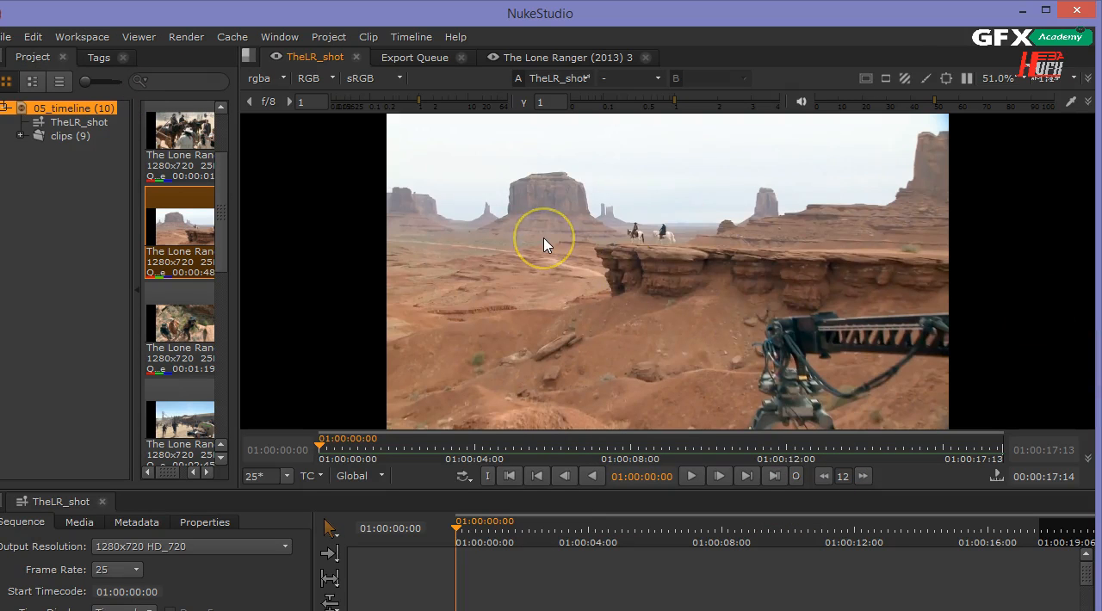
Switch the layout to the Finishing workspace.
{"action": "left_click", "coordinate": [95, 36]}
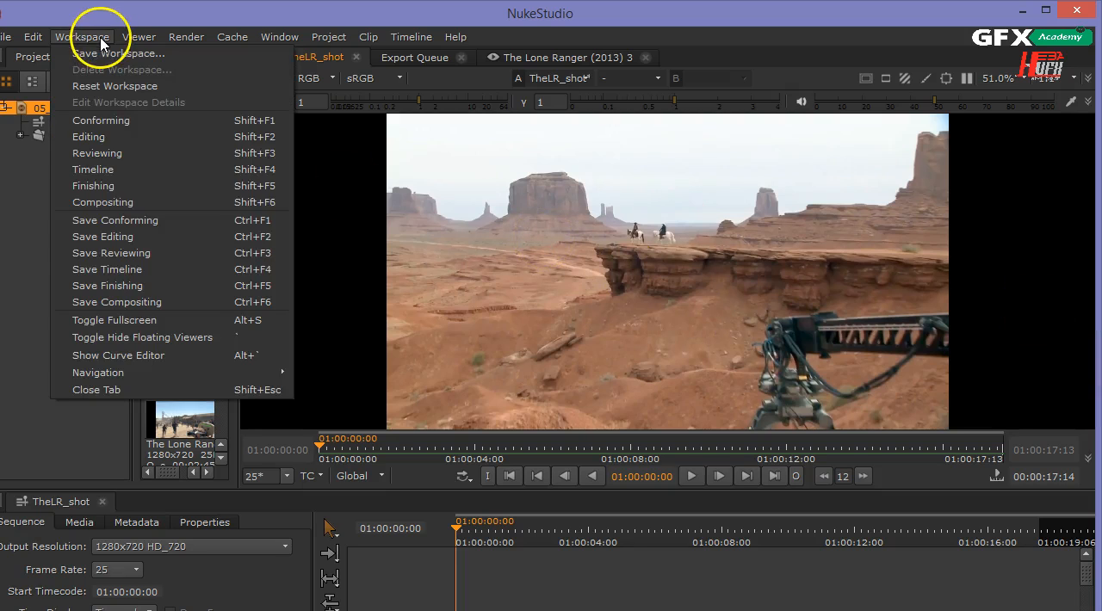
{"action": "left_click", "coordinate": [128, 186]}
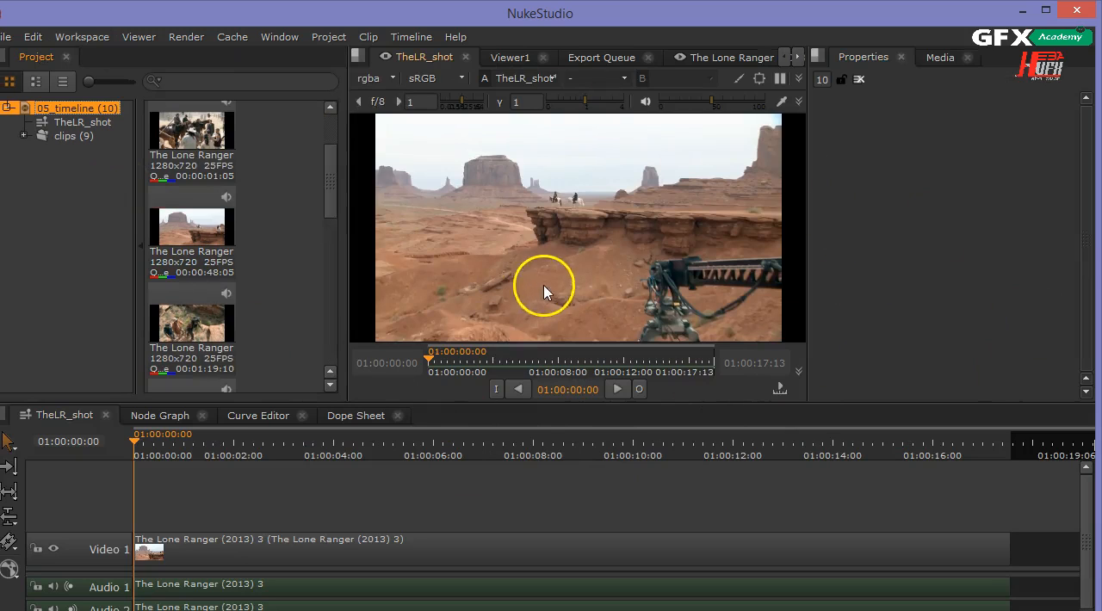
Switch the layout to the Compositing workspace.
{"action": "left_click", "coordinate": [77, 38]}
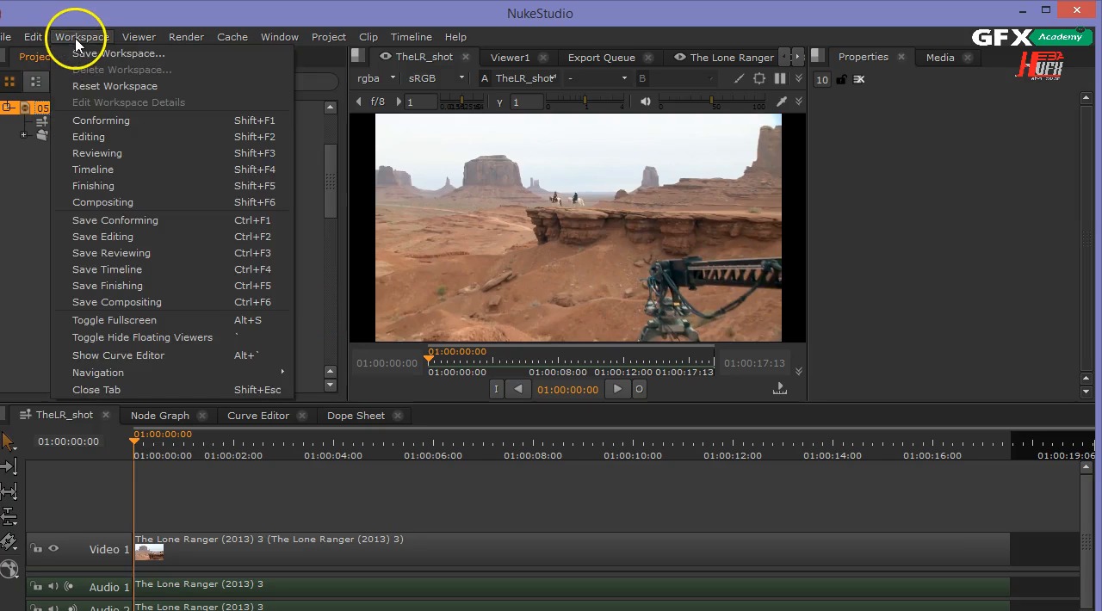
{"action": "left_click", "coordinate": [152, 203]}
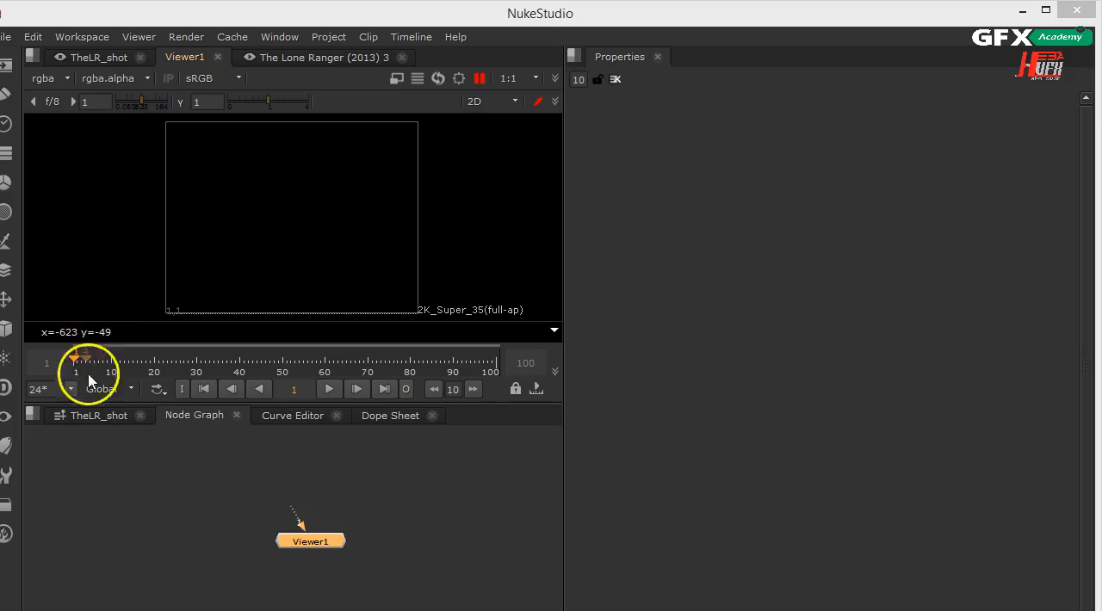
Return to the TheLR_shot sequence and switch back to the Finishing workspace.
{"action": "left_click", "coordinate": [97, 417]}
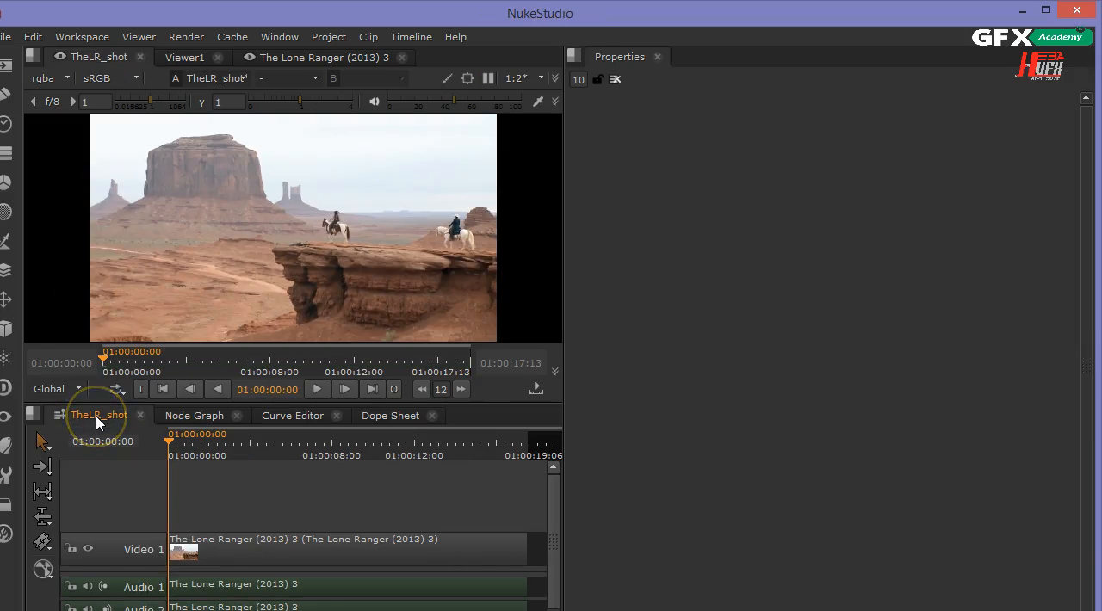
{"action": "left_click", "coordinate": [96, 37]}
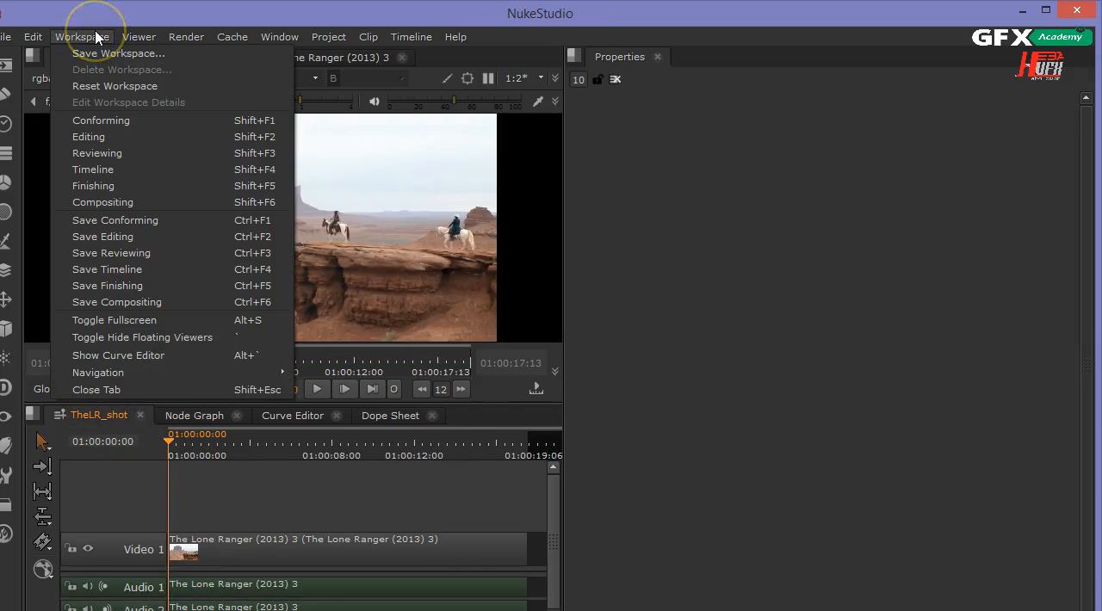
{"action": "left_click", "coordinate": [114, 186]}
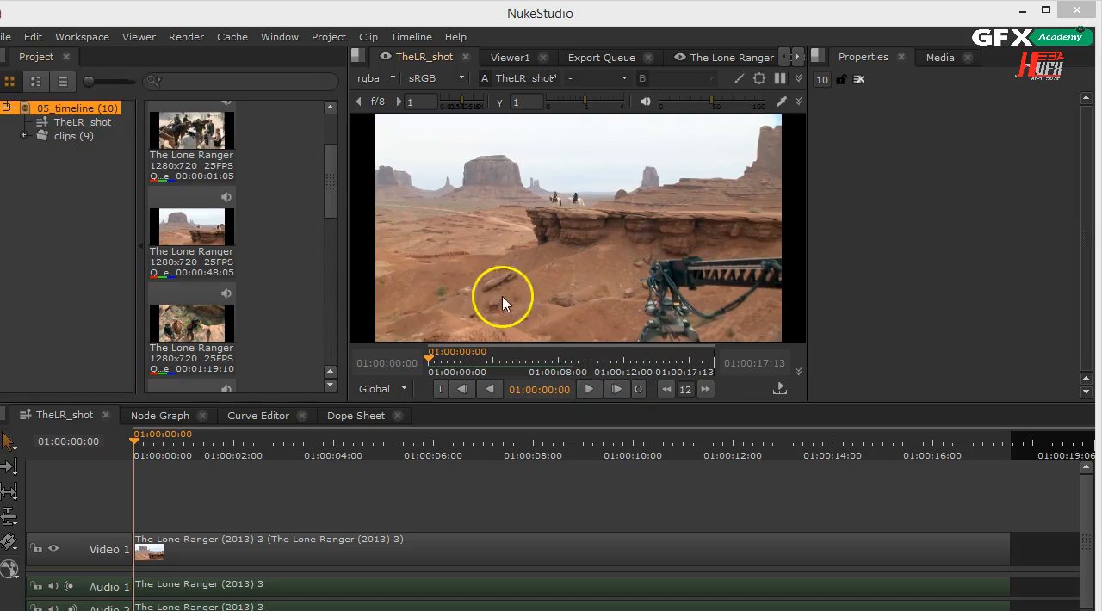
{"action": "left_click", "coordinate": [88, 37]}
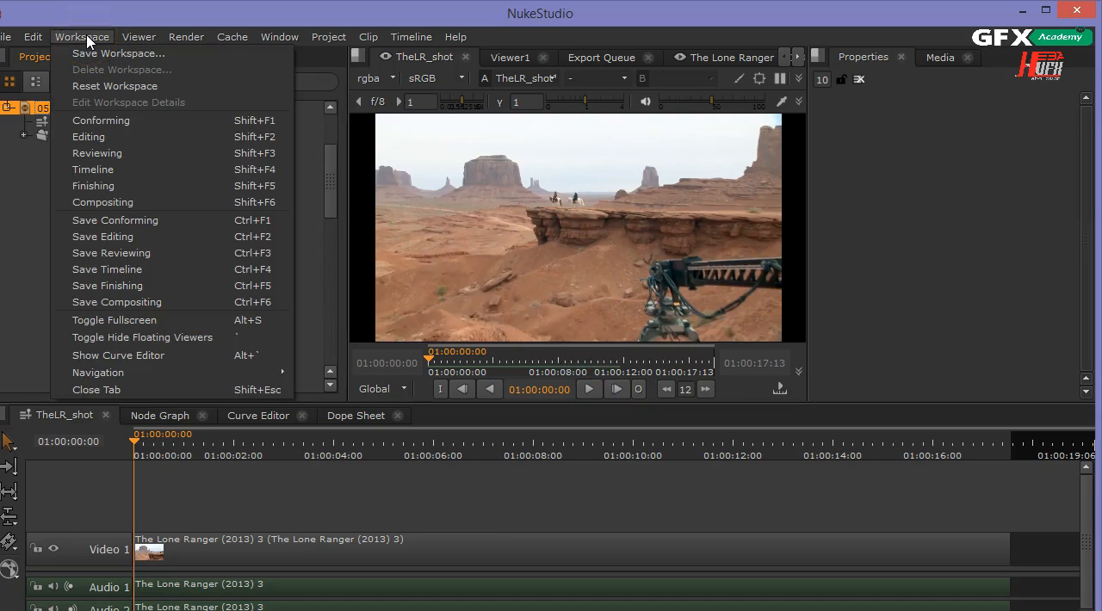
{"action": "left_click", "coordinate": [100, 53]}
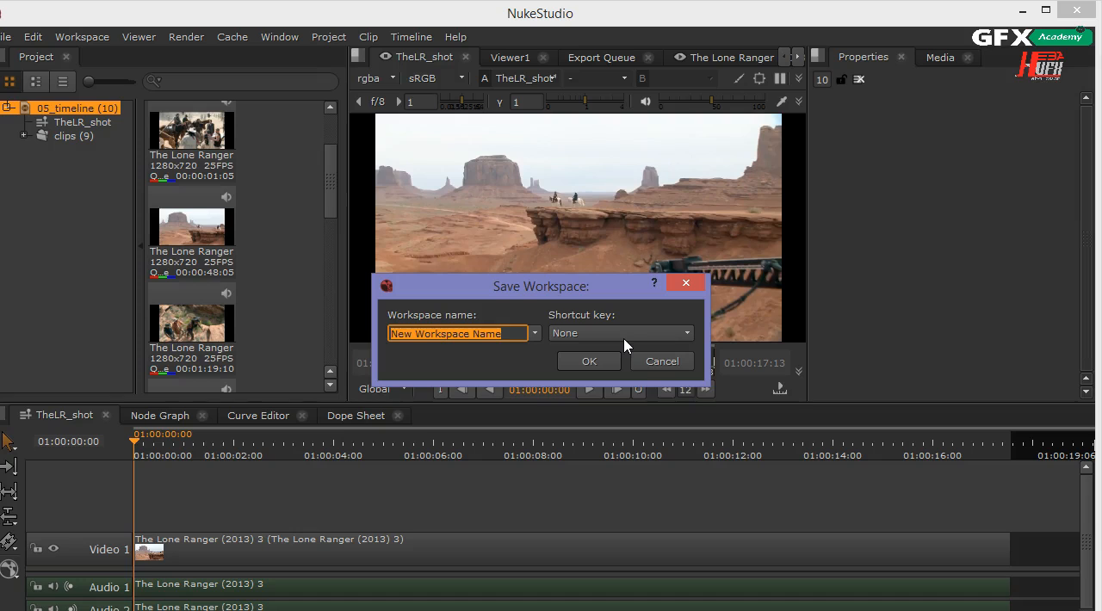
{"action": "left_click", "coordinate": [647, 357]}
{"action": "left_click", "coordinate": [648, 360]}
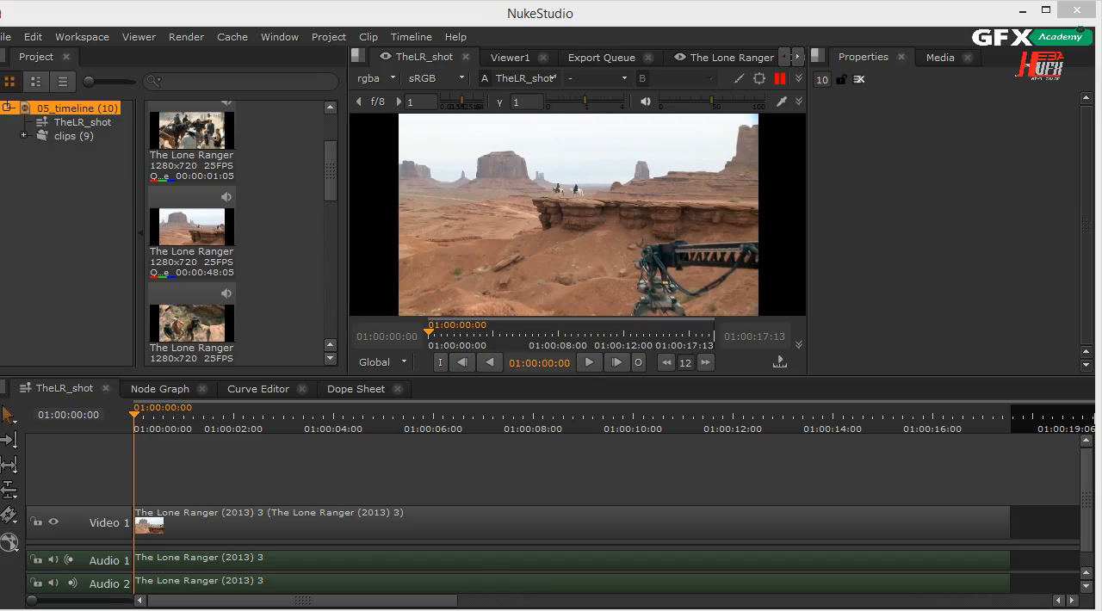
Select the clip with its audio and shift it along the timeline to start just under a second in.
{"action": "left_click_drag", "start_coordinate": [0, 509], "coordinate": [11, 509]}
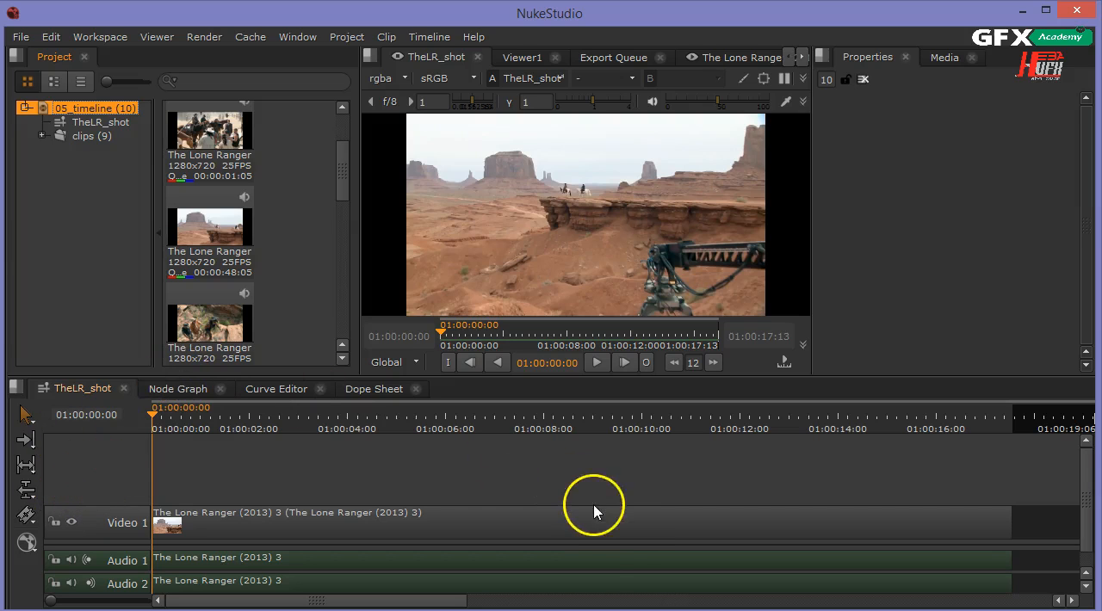
{"action": "left_click", "coordinate": [616, 526]}
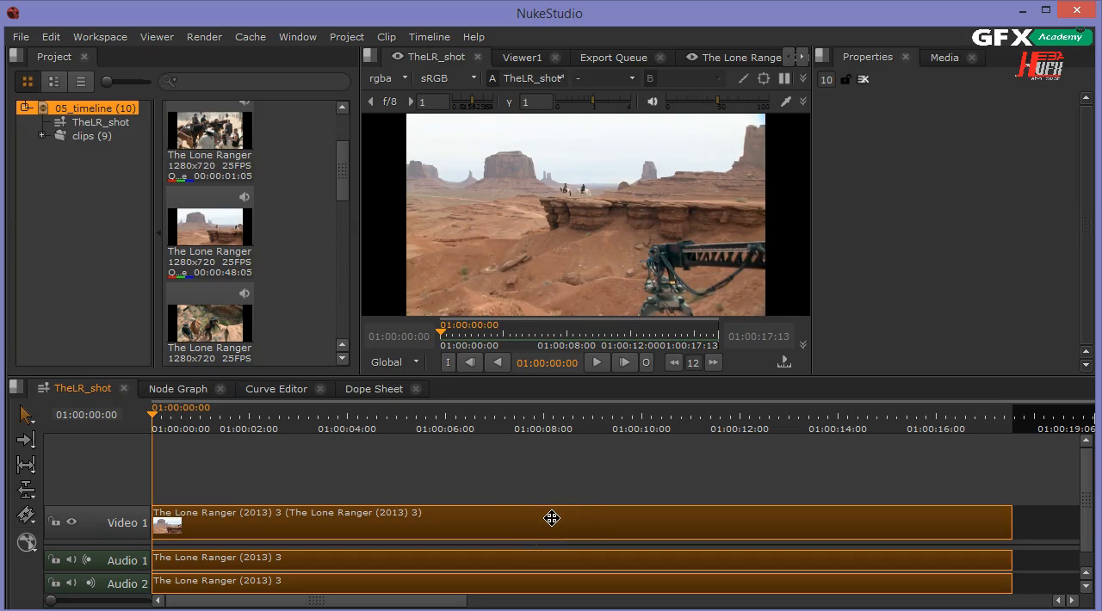
{"action": "left_click_drag", "start_coordinate": [551, 520], "coordinate": [632, 524]}
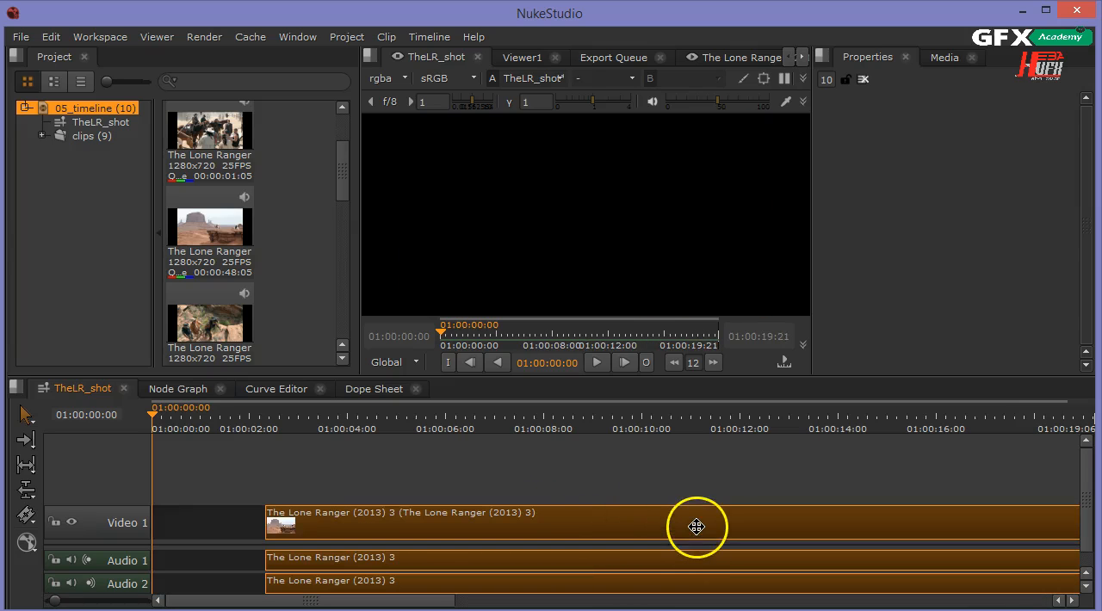
{"action": "left_click_drag", "start_coordinate": [697, 527], "coordinate": [610, 517]}
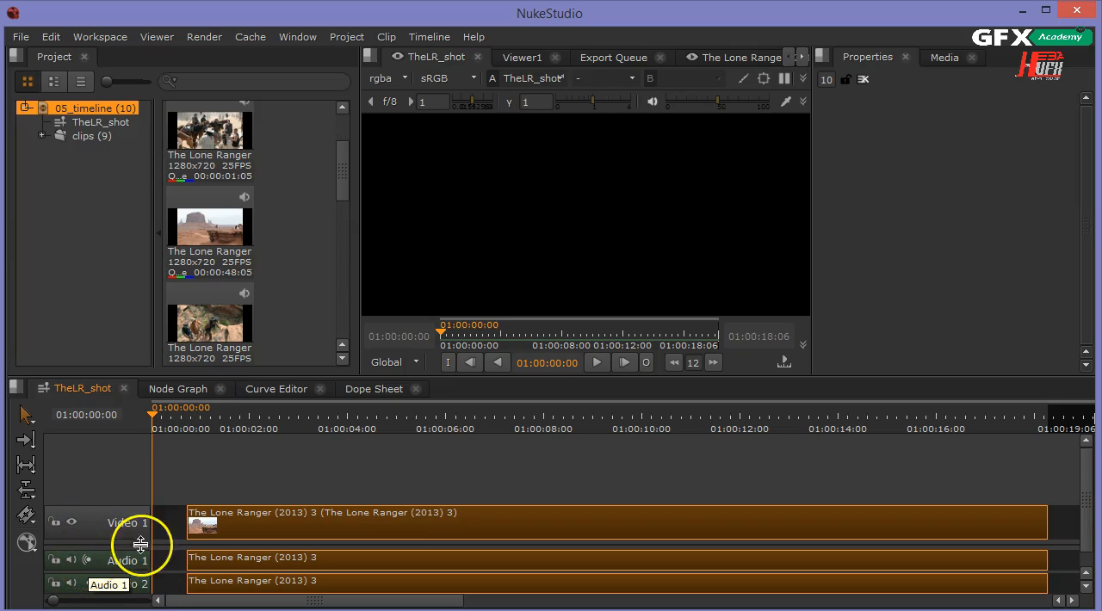
Delete the Audio 1 and Audio 2 tracks from the sequence.
{"action": "left_click", "coordinate": [165, 521]}
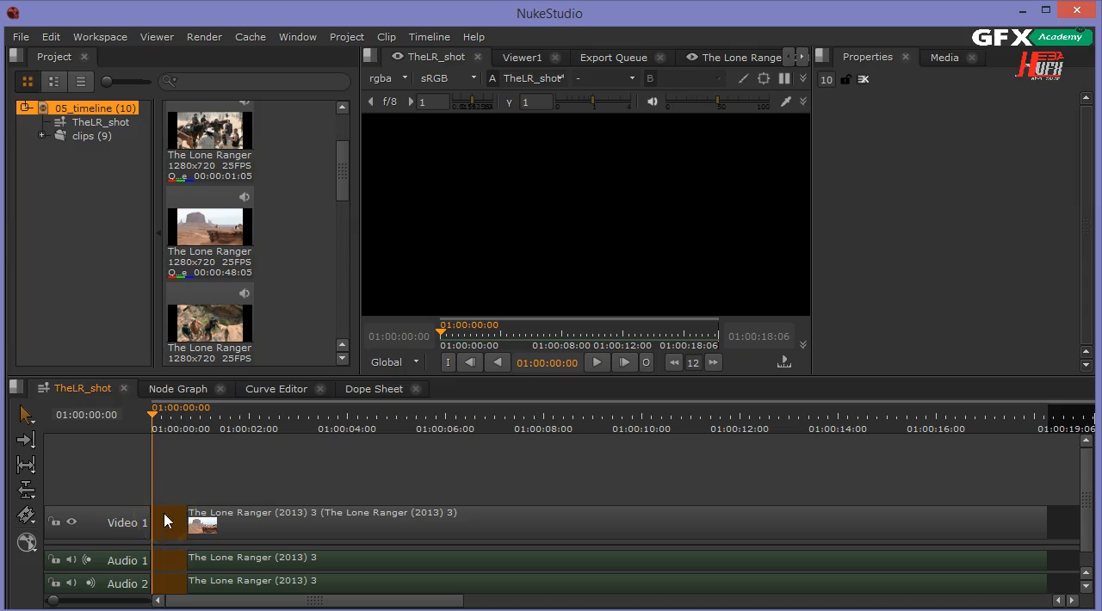
{"action": "left_click", "coordinate": [101, 558]}
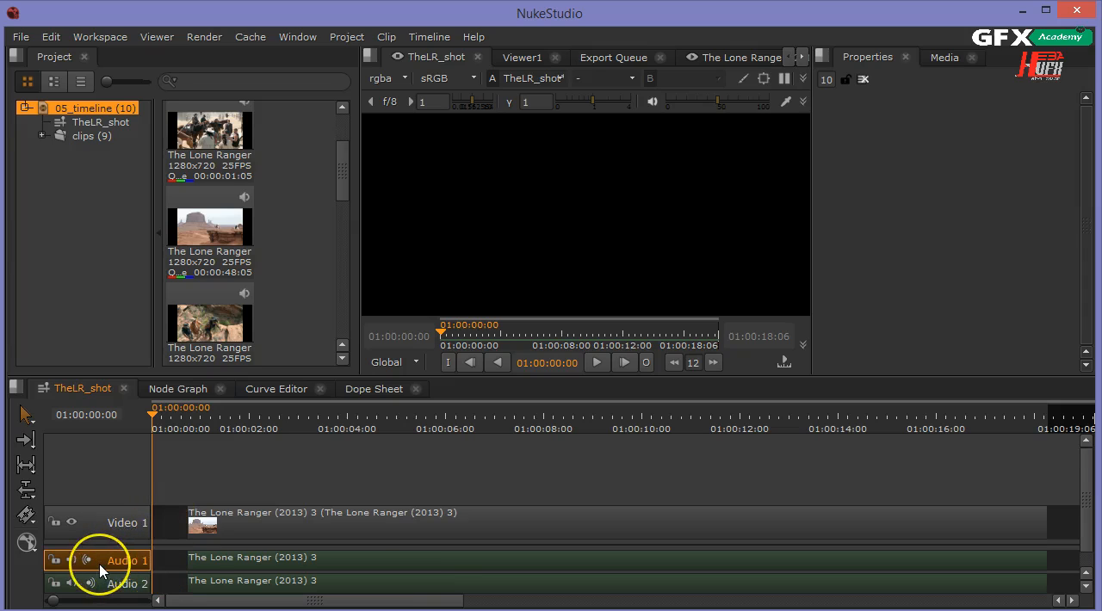
{"action": "key", "text": "Delete"}
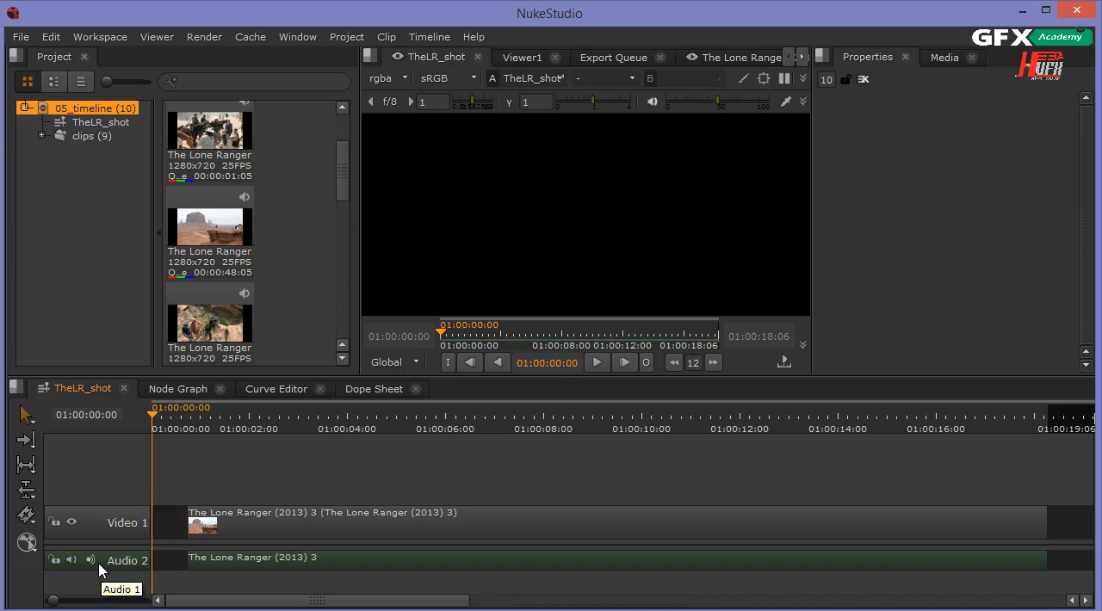
{"action": "left_click", "coordinate": [100, 562]}
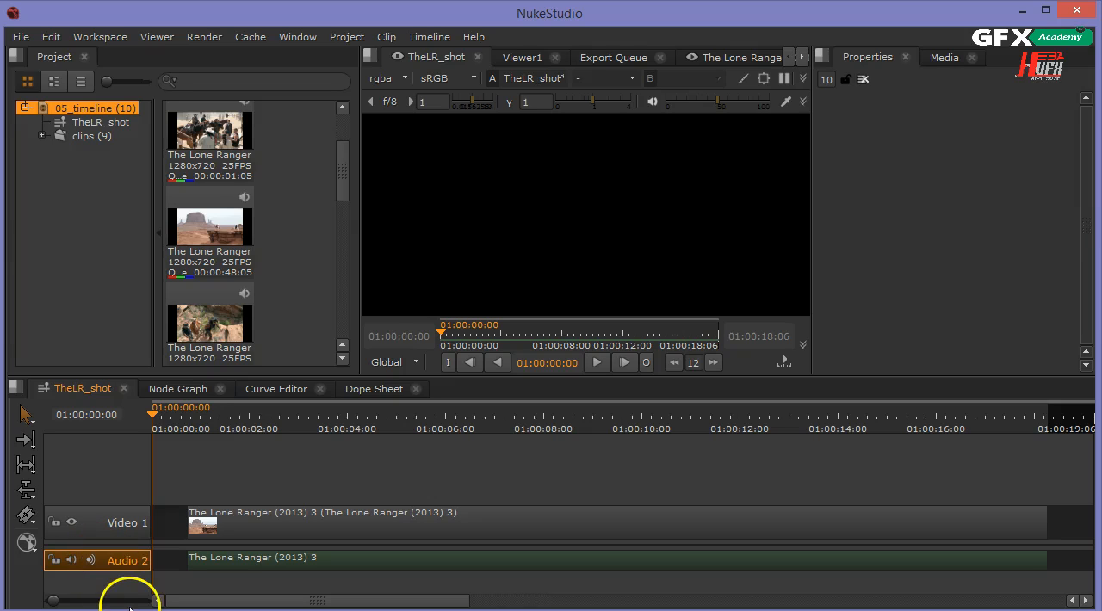
{"action": "key", "text": "Delete"}
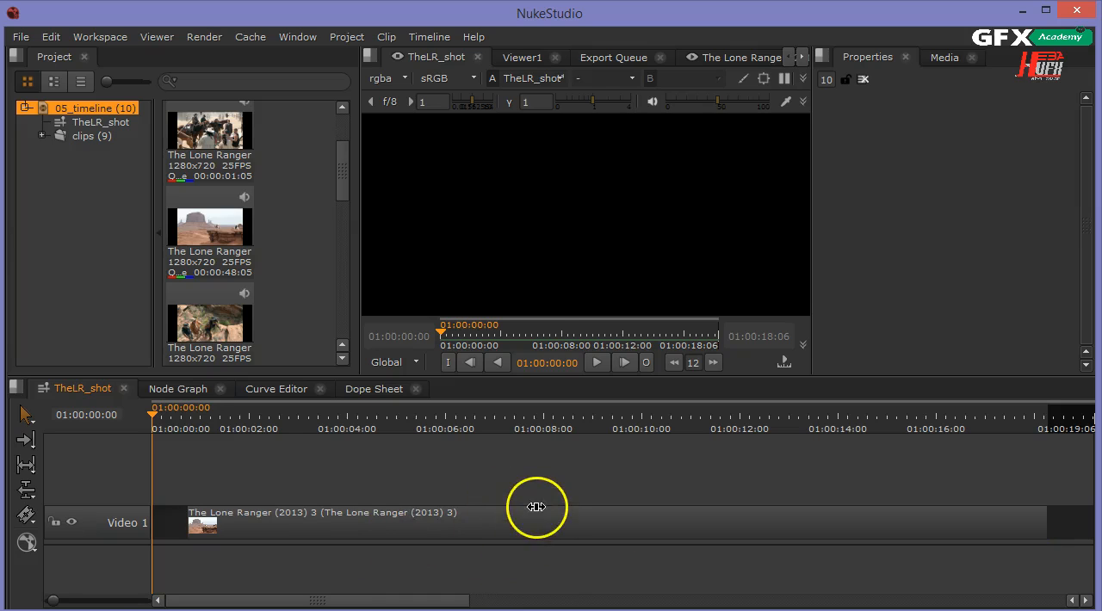
Move the video clip later on the timeline so it starts about 5 seconds in.
{"action": "left_click", "coordinate": [285, 422]}
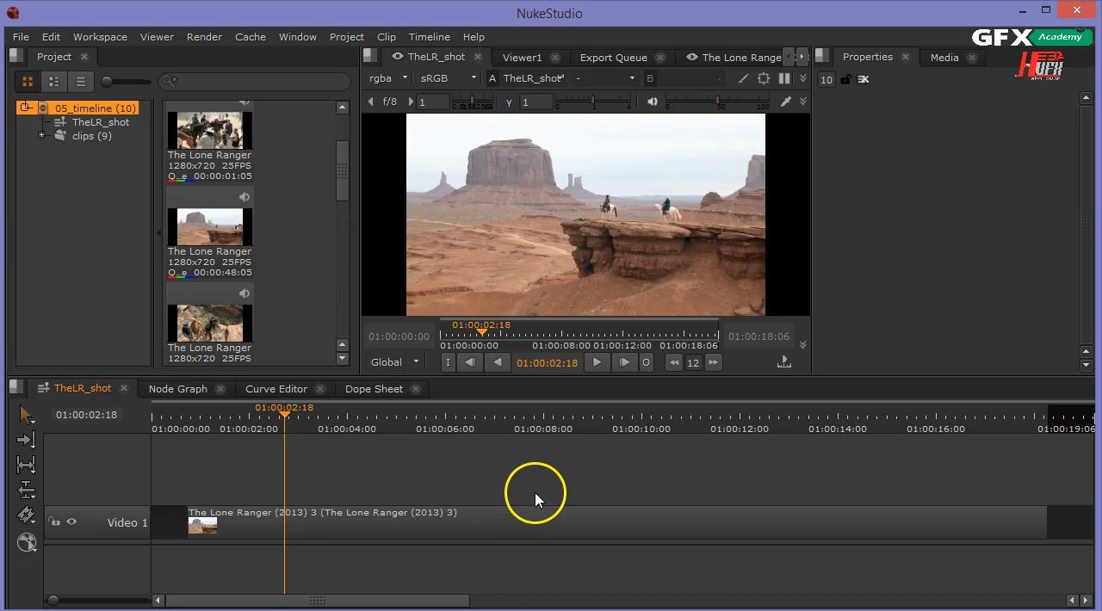
{"action": "left_click", "coordinate": [512, 526]}
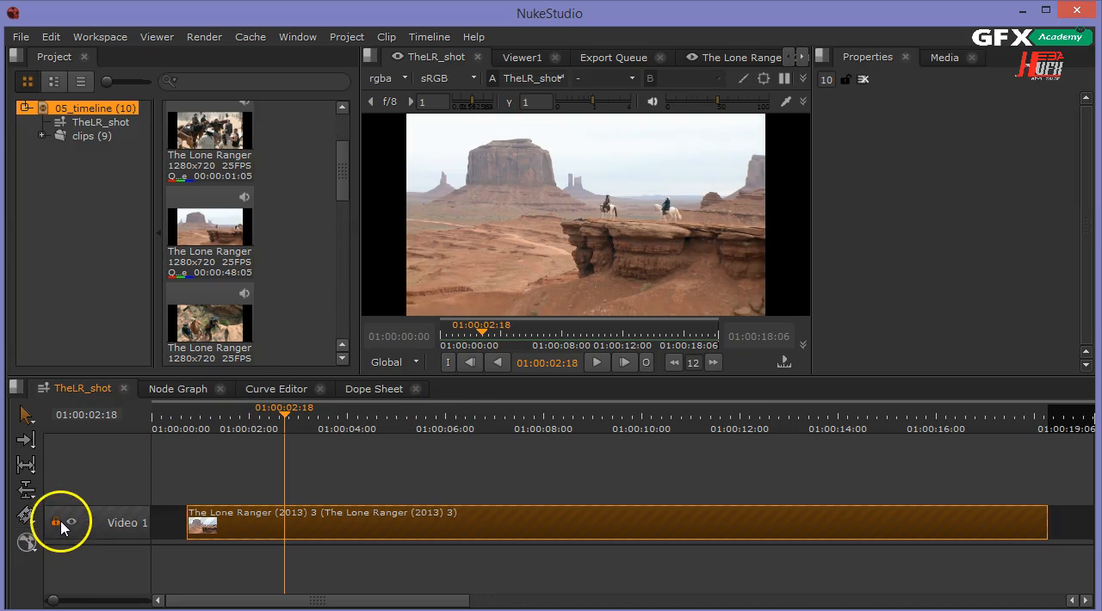
{"action": "left_click", "coordinate": [572, 563]}
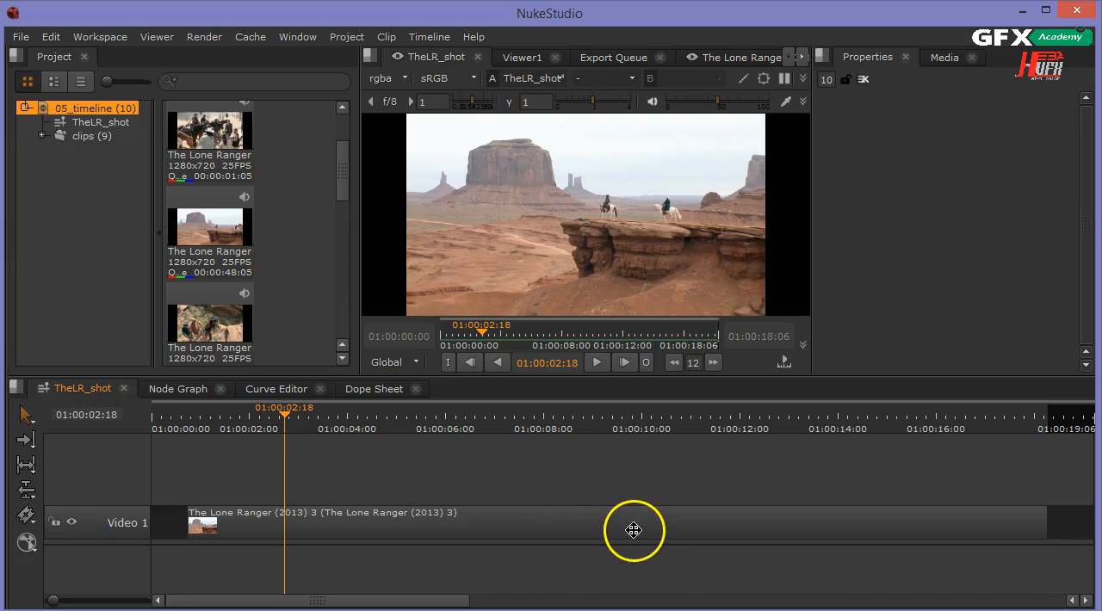
{"action": "left_click_drag", "start_coordinate": [634, 521], "coordinate": [470, 519]}
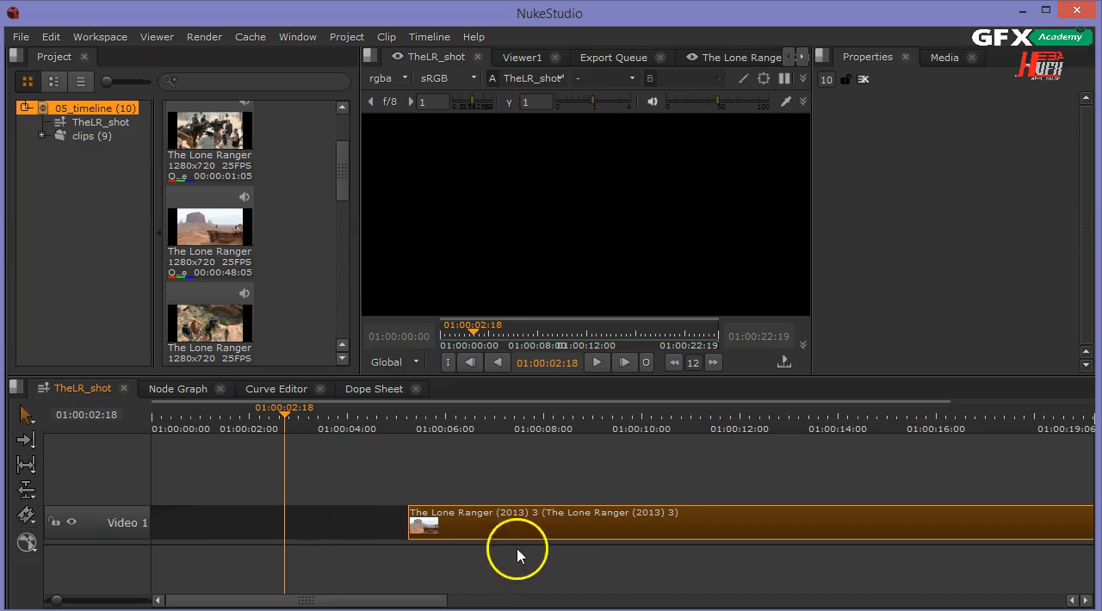
Zoom the timeline out and move the video clip further, to start about 34 seconds in.
{"action": "scroll", "coordinate": [570, 526], "scroll_direction": "down", "scroll_amount": 9}
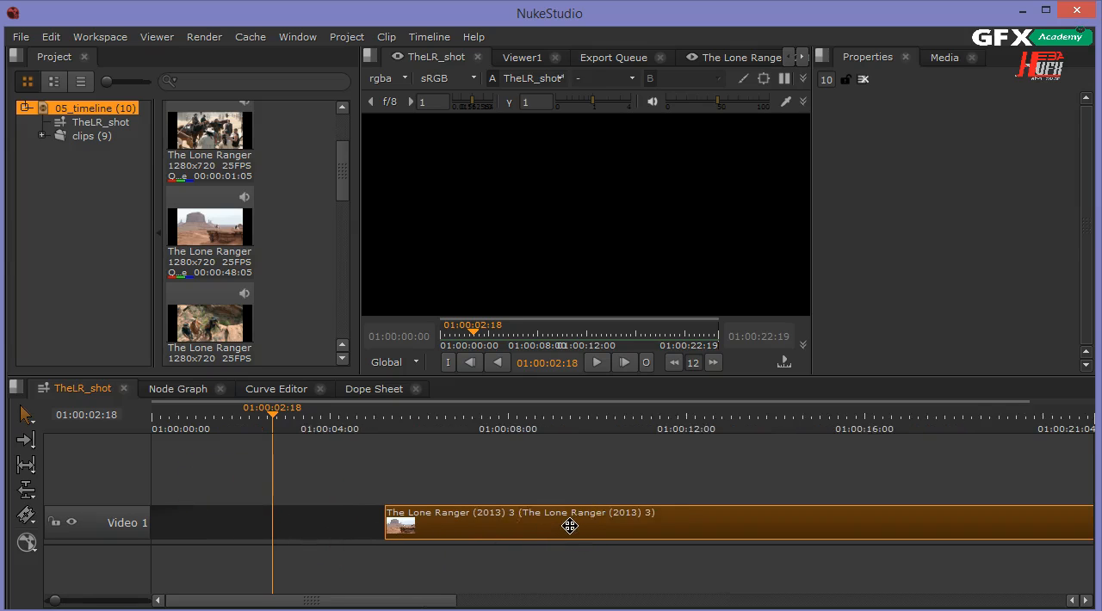
{"action": "scroll", "coordinate": [570, 526], "scroll_direction": "up", "scroll_amount": 6}
{"action": "scroll", "coordinate": [570, 527], "scroll_direction": "down", "scroll_amount": 5}
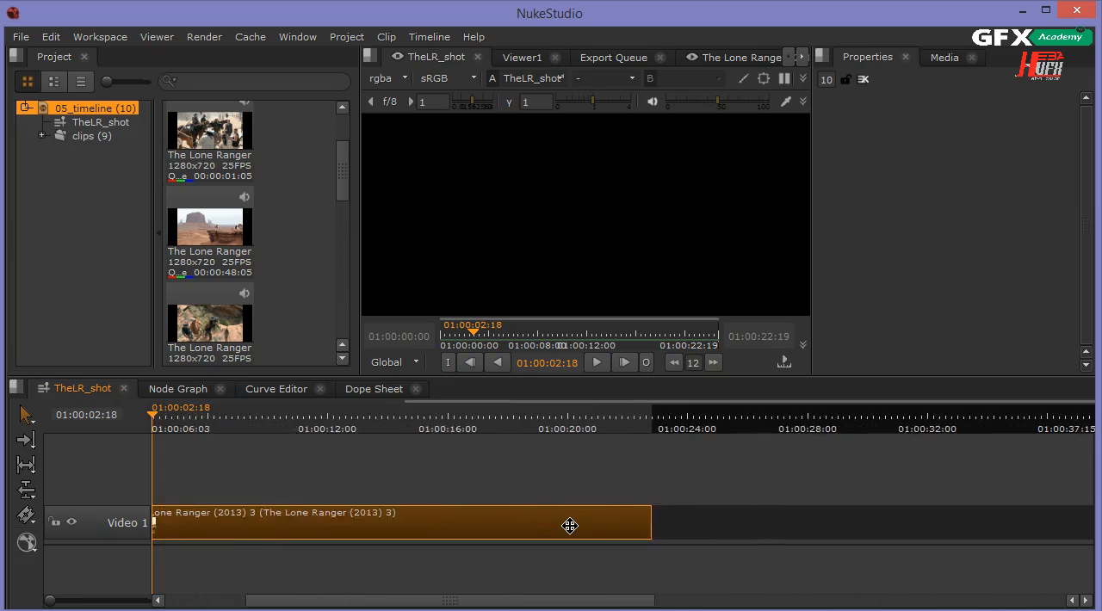
{"action": "scroll", "coordinate": [570, 526], "scroll_direction": "down", "scroll_amount": 2}
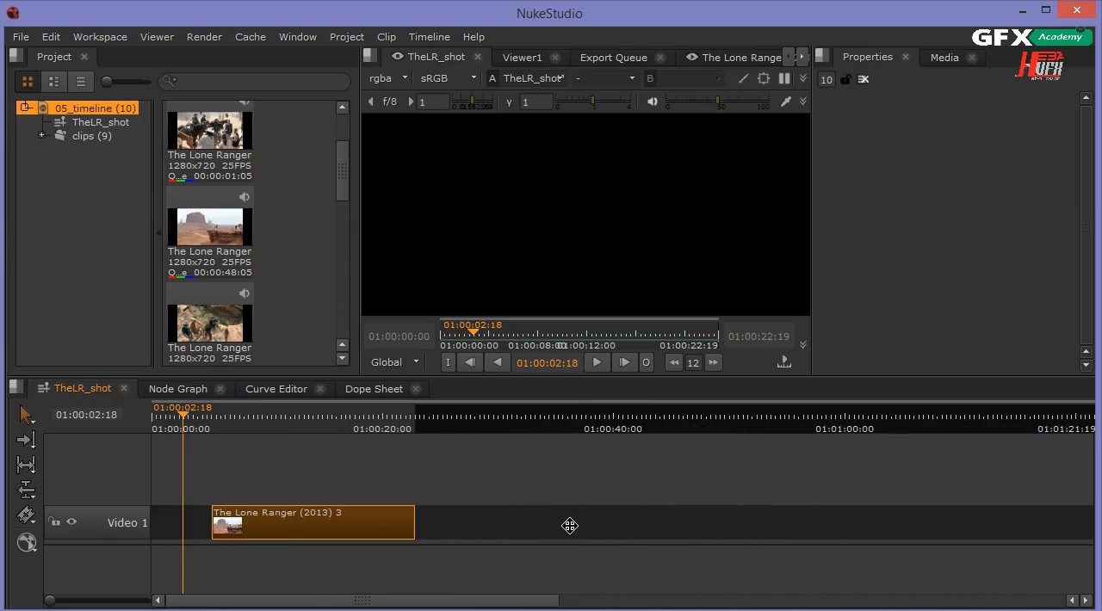
{"action": "scroll", "coordinate": [570, 526], "scroll_direction": "down", "scroll_amount": 2}
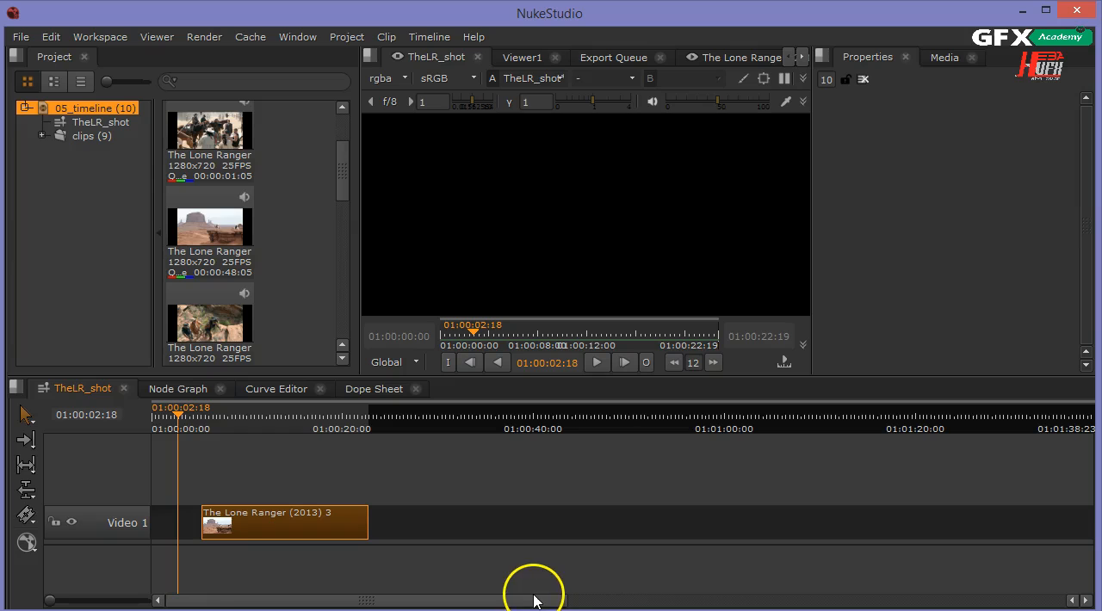
{"action": "left_click_drag", "start_coordinate": [305, 520], "coordinate": [576, 522]}
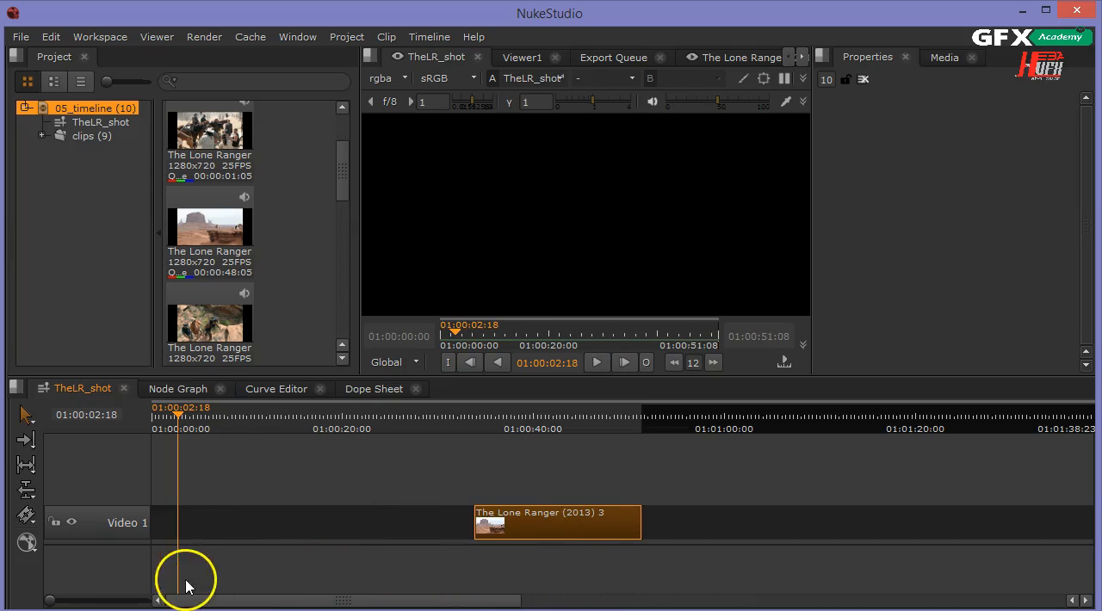
Move The Lone Ranger (2013) 3 clip earlier so it starts about 30 seconds in.
{"action": "mouse_move", "coordinate": [52, 602]}
{"action": "left_mouse_down"}
{"action": "mouse_move", "coordinate": [88, 603]}
{"action": "mouse_move", "coordinate": [50, 608]}
{"action": "left_mouse_up"}
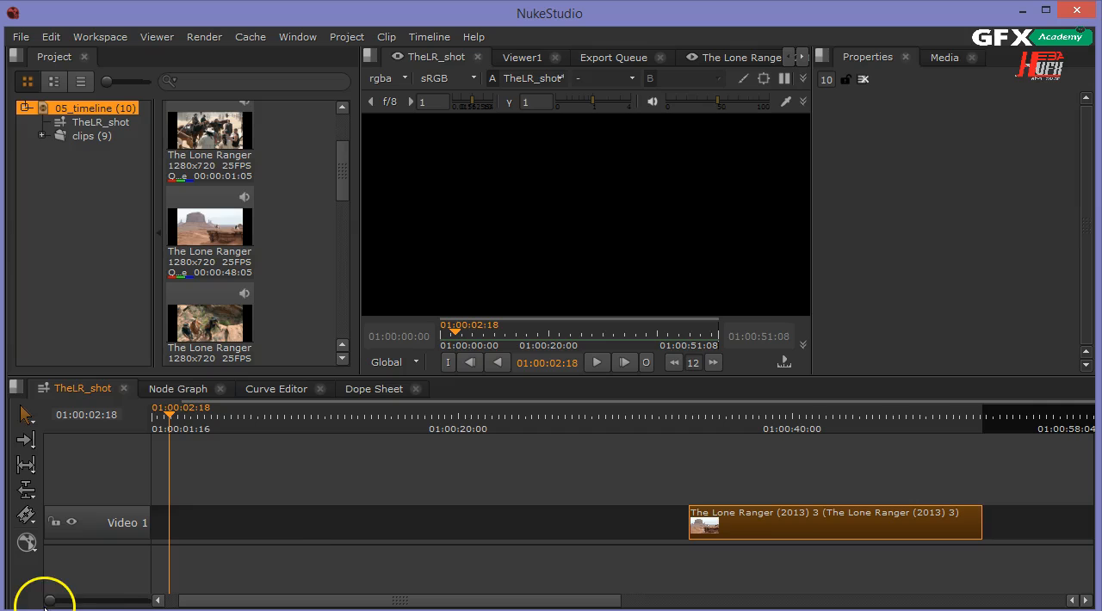
{"action": "left_click_drag", "start_coordinate": [726, 521], "coordinate": [571, 512]}
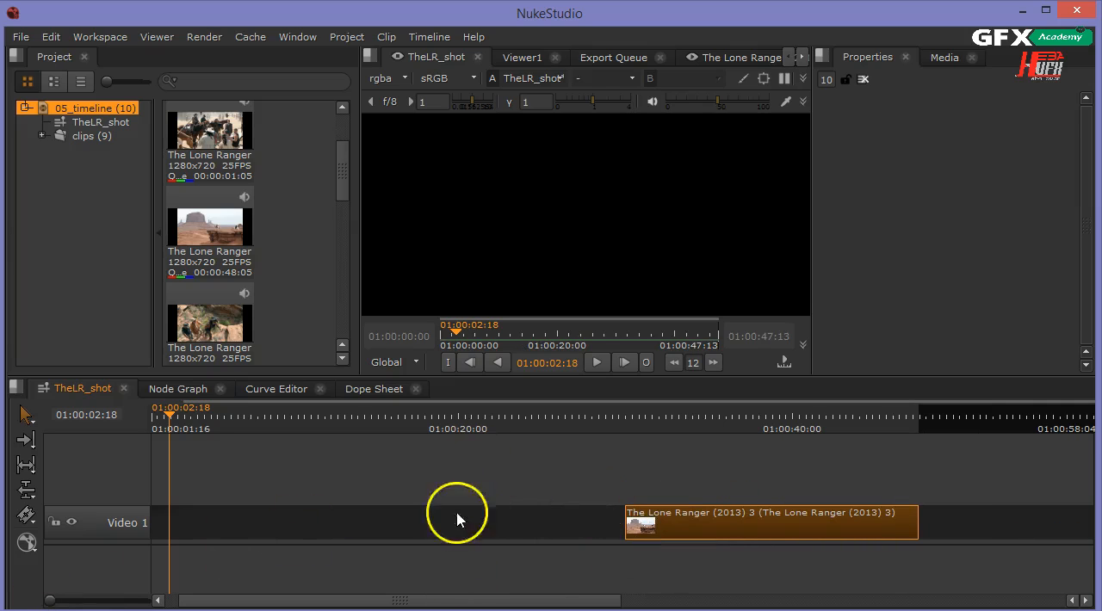
Add the bin clip of 00:02:45:20 duration to the start of the Video 1 track.
{"action": "scroll", "coordinate": [342, 151], "scroll_direction": "up", "scroll_amount": 1}
{"action": "left_click_drag", "start_coordinate": [341, 151], "coordinate": [374, 111]}
{"action": "left_click", "coordinate": [238, 168]}
{"action": "left_click_drag", "start_coordinate": [238, 168], "coordinate": [247, 515]}
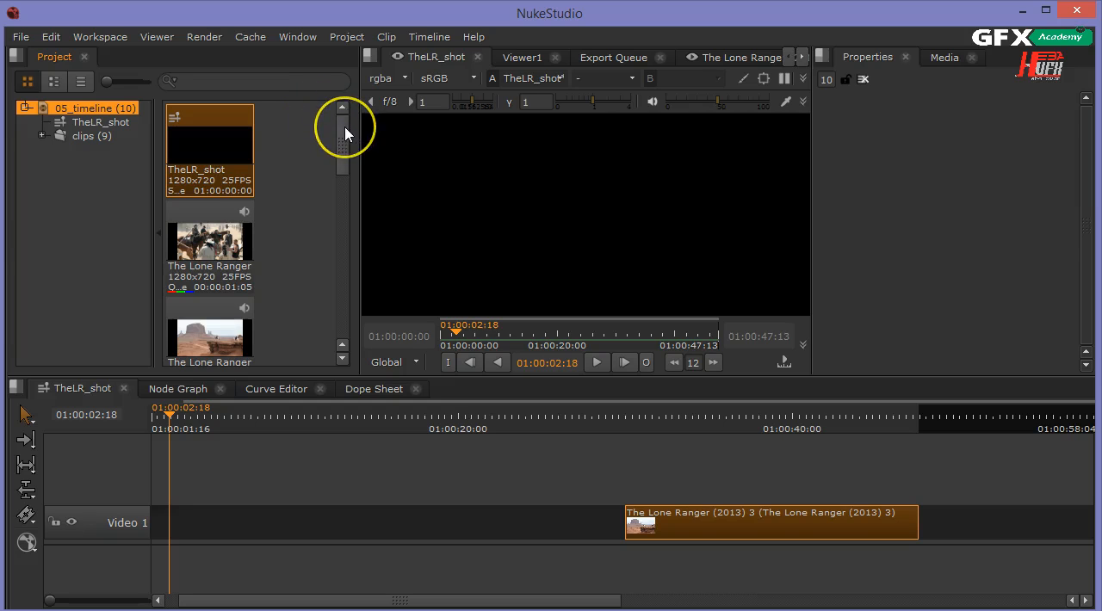
{"action": "left_click_drag", "start_coordinate": [346, 133], "coordinate": [314, 215]}
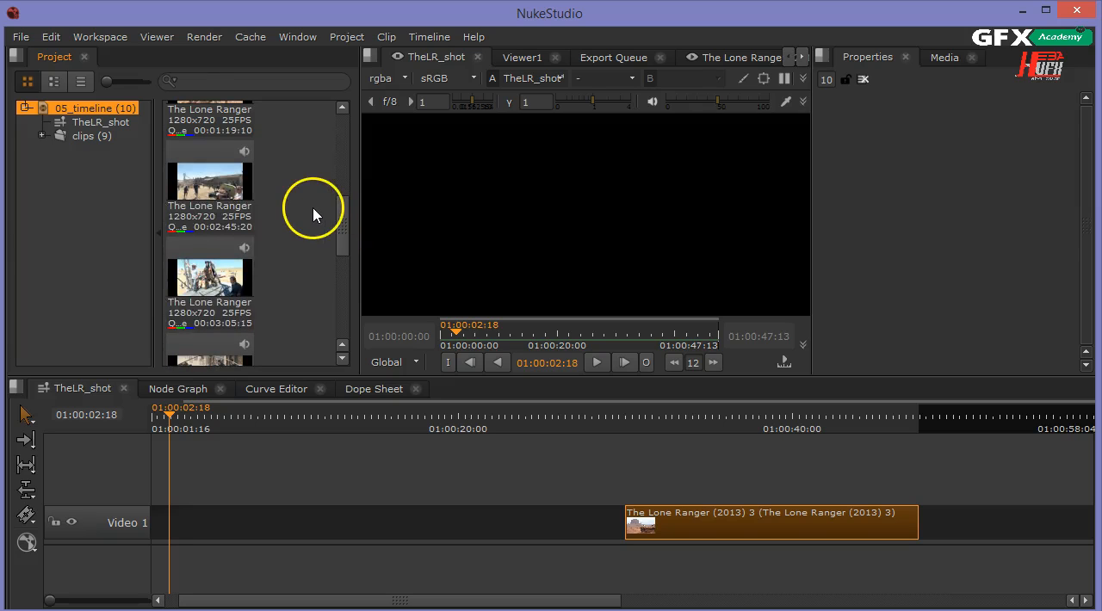
{"action": "left_click_drag", "start_coordinate": [204, 188], "coordinate": [178, 512]}
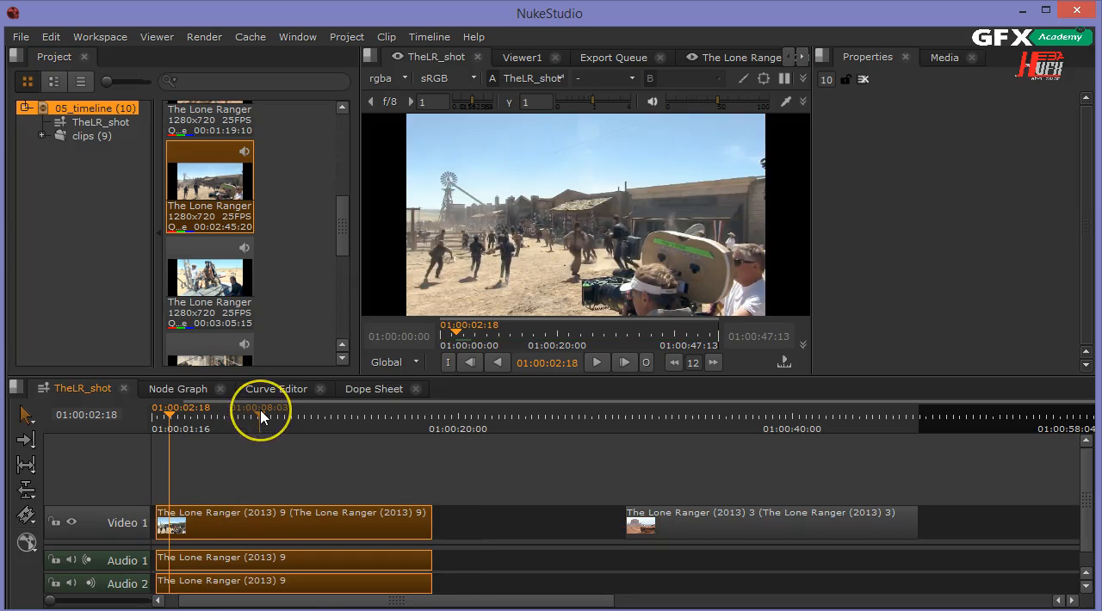
Move The Lone Ranger (2013) 3 clip to sit directly after the new clip, about 20 seconds in.
{"action": "left_click_drag", "start_coordinate": [260, 417], "coordinate": [349, 447]}
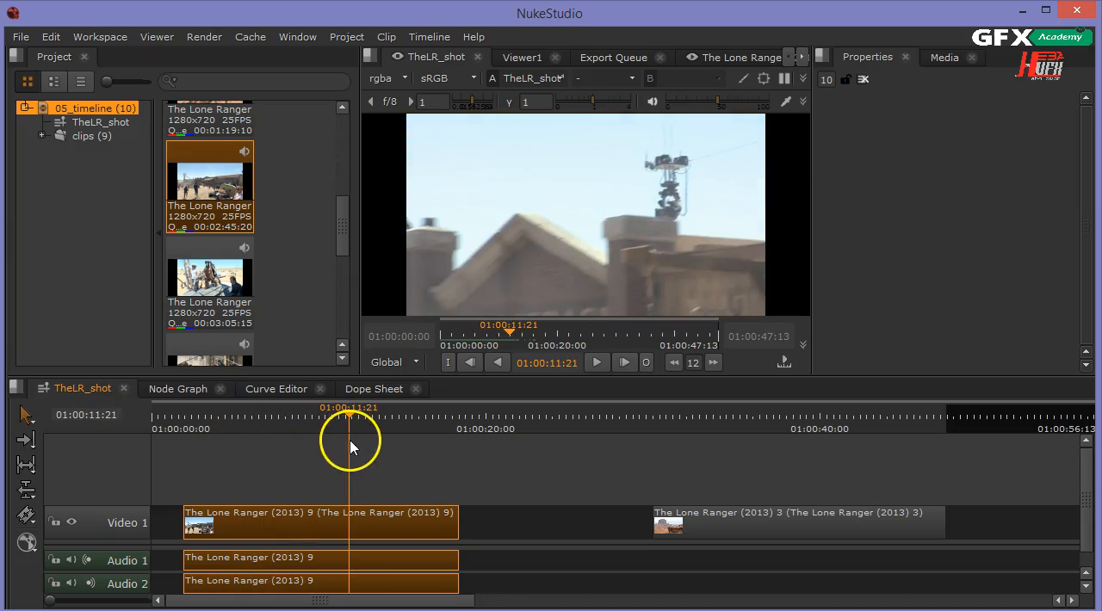
{"action": "left_click_drag", "start_coordinate": [672, 529], "coordinate": [492, 511]}
Delete the Audio 1 and Audio 2 tracks that came with the new clip.
{"action": "left_click_drag", "start_coordinate": [470, 407], "coordinate": [352, 446]}
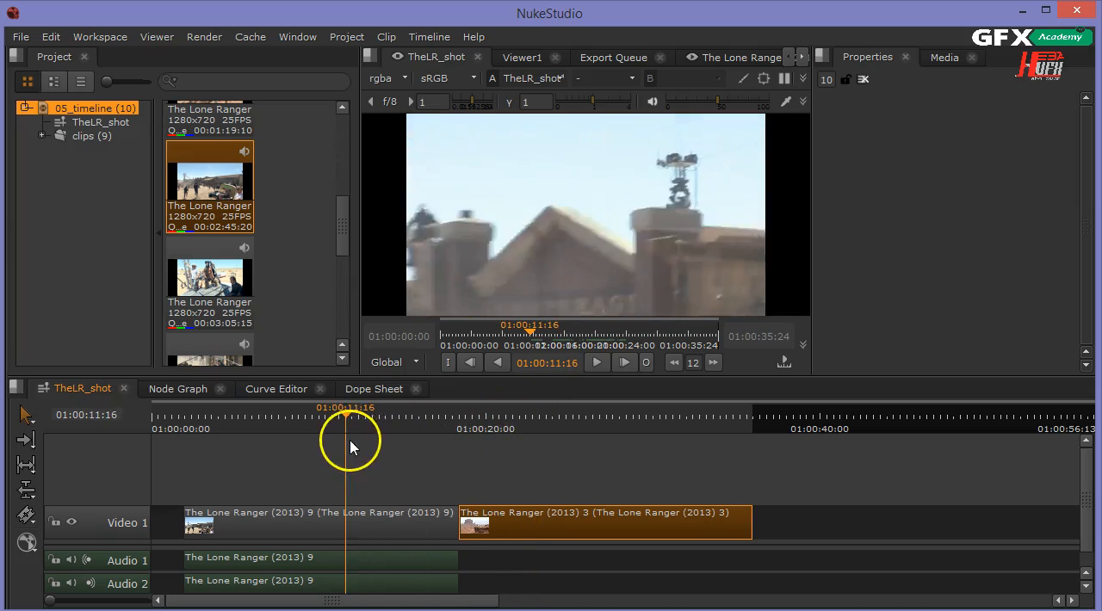
{"action": "left_click", "coordinate": [71, 561]}
{"action": "left_click", "coordinate": [119, 561]}
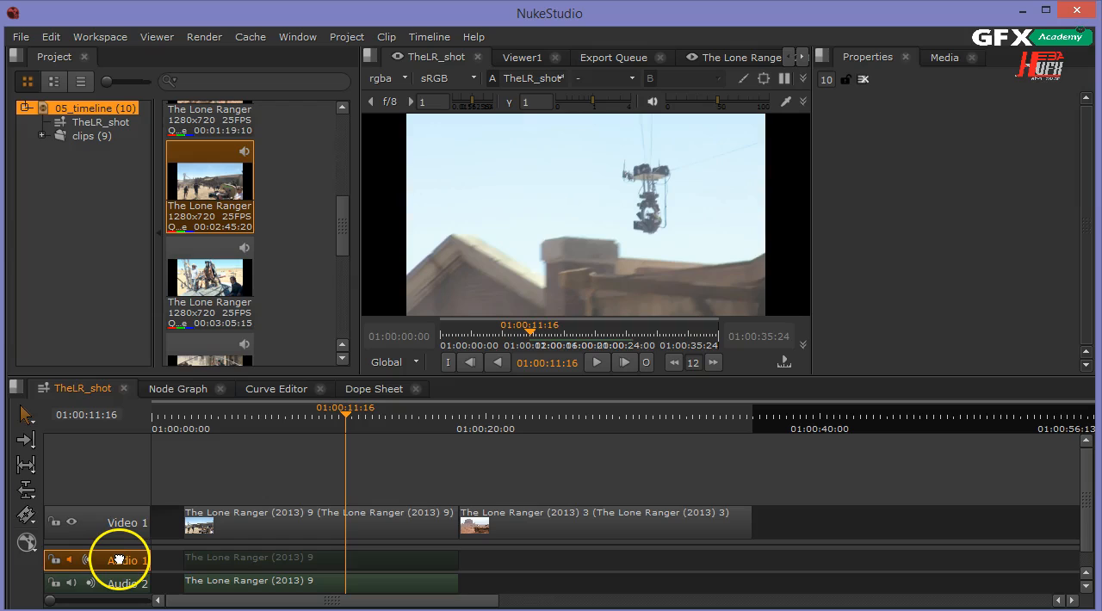
{"action": "key", "text": "Delete"}
{"action": "left_click", "coordinate": [118, 560]}
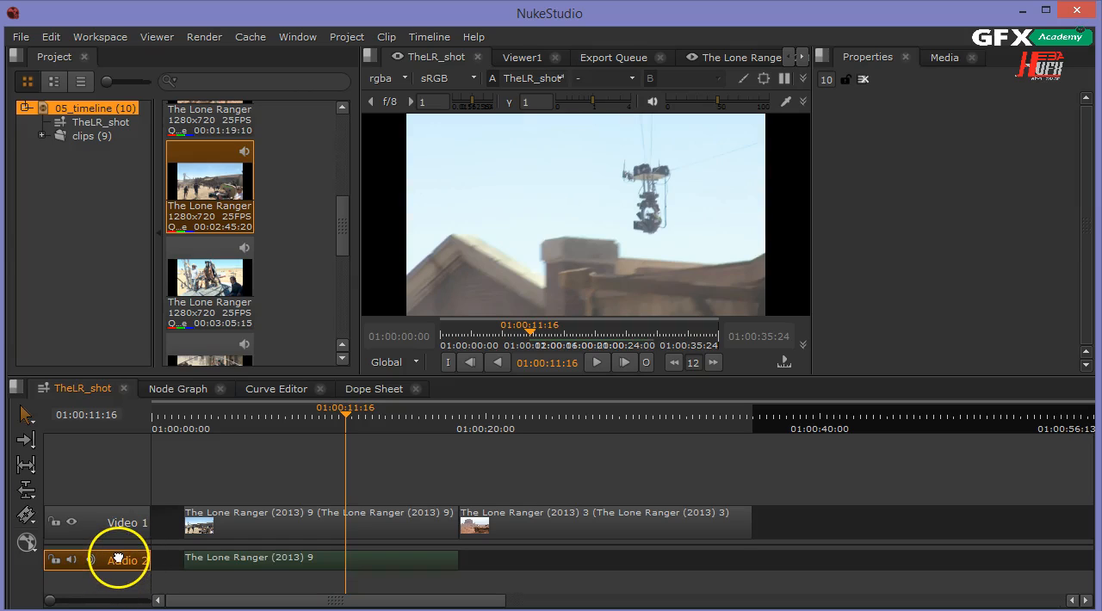
{"action": "key", "text": "Delete"}
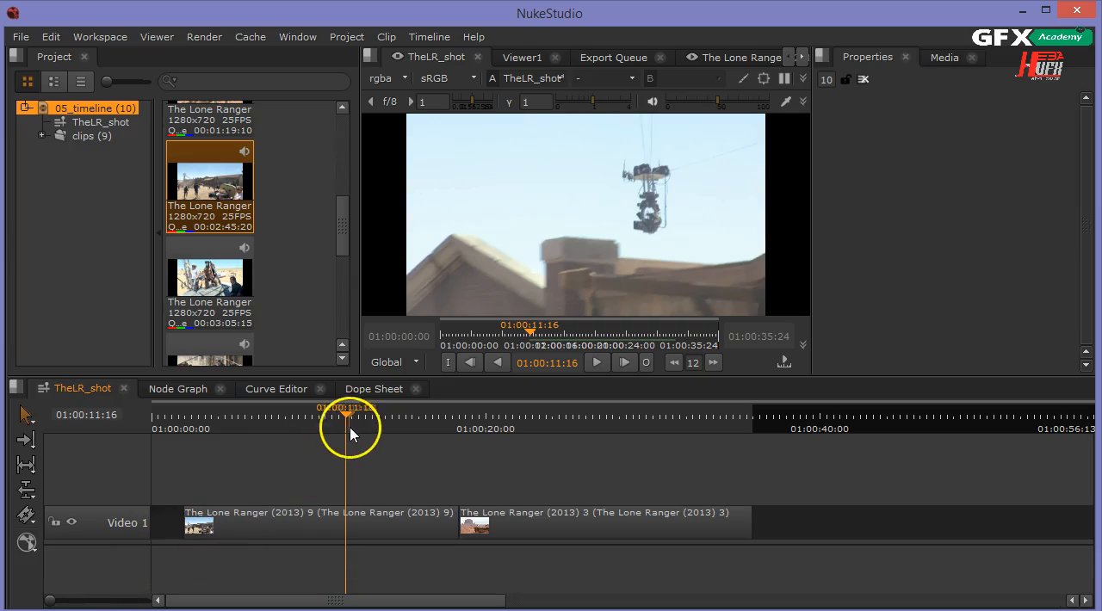
Move The Lone Ranger (2013) 3 clip later, leaving a gap, so it starts about 24 seconds in.
{"action": "left_click_drag", "start_coordinate": [347, 424], "coordinate": [223, 424]}
{"action": "left_click", "coordinate": [561, 519]}
{"action": "left_click_drag", "start_coordinate": [561, 519], "coordinate": [620, 522]}
Trim the start of The Lone Ranger (2013) 9 clip to the playhead at 01:00:08:09.
{"action": "left_click", "coordinate": [404, 525]}
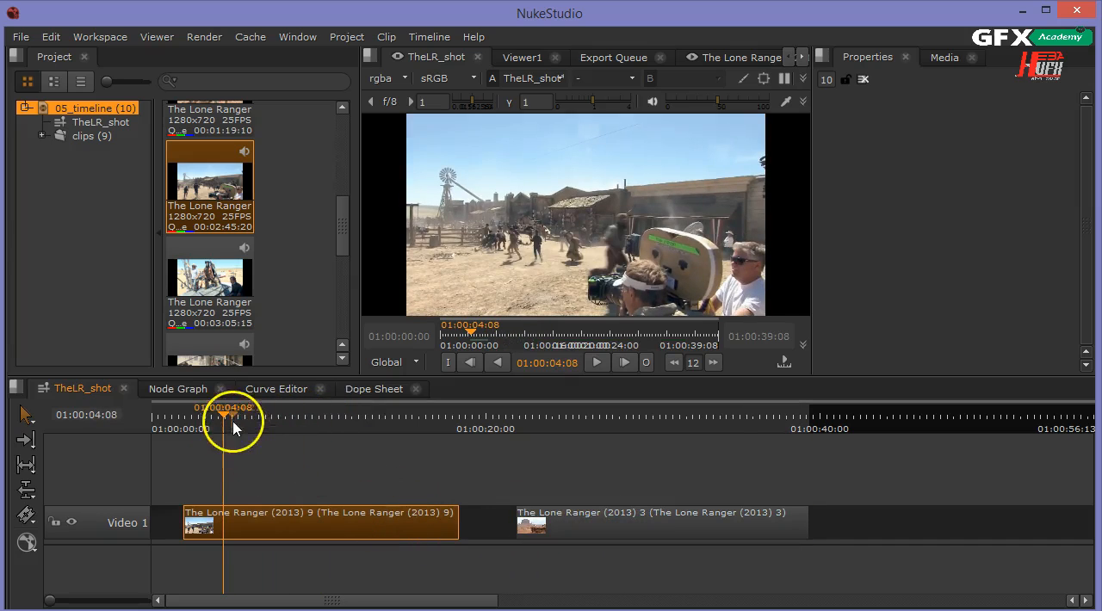
{"action": "left_click_drag", "start_coordinate": [223, 419], "coordinate": [292, 455]}
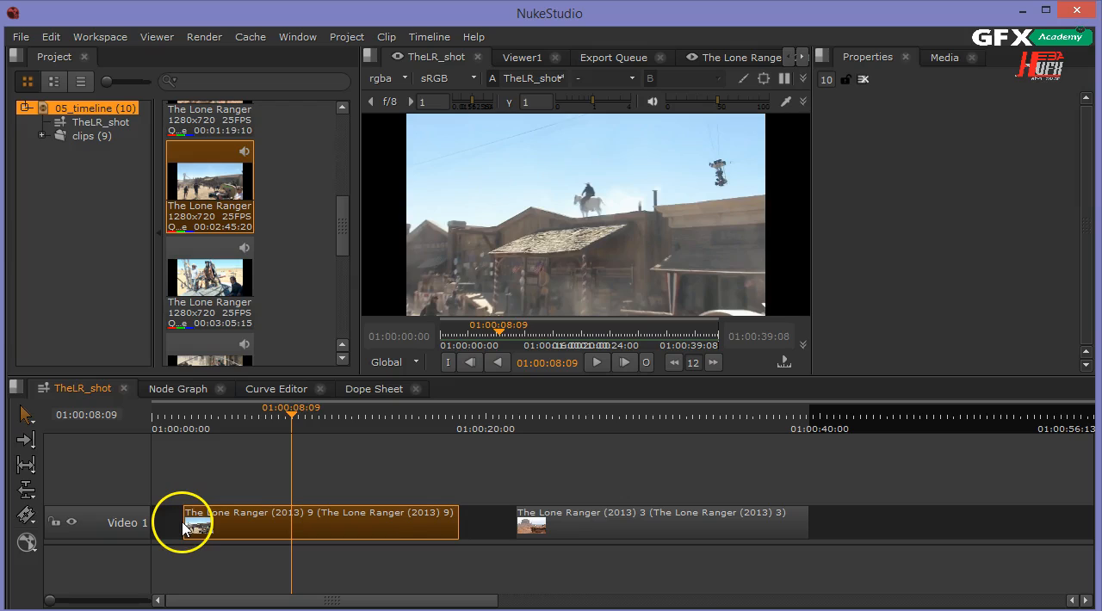
{"action": "left_click_drag", "start_coordinate": [190, 513], "coordinate": [190, 513]}
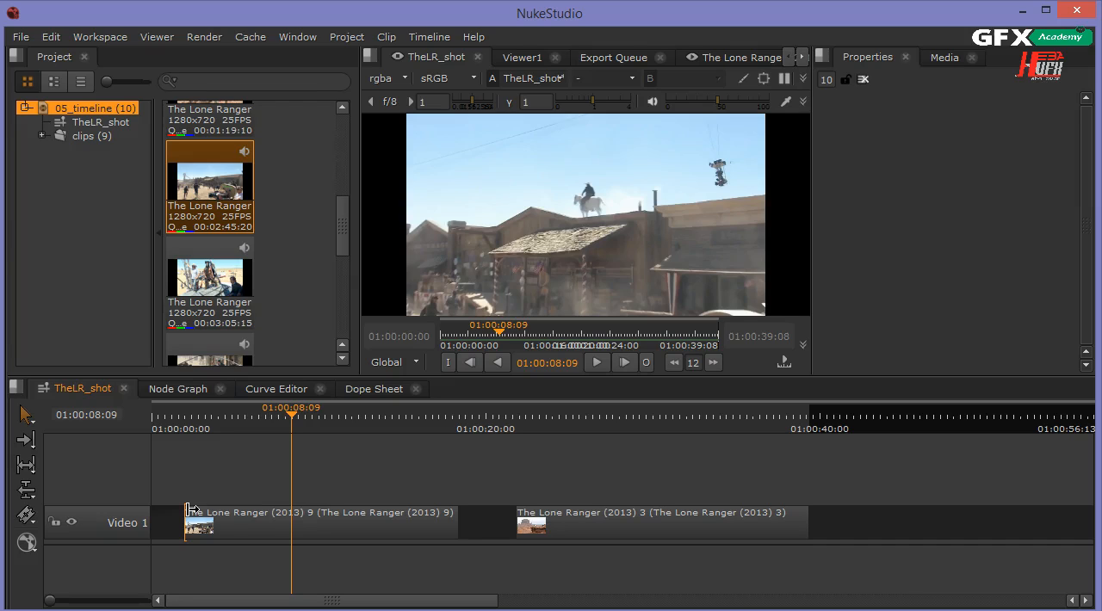
{"action": "left_click_drag", "start_coordinate": [190, 513], "coordinate": [298, 556]}
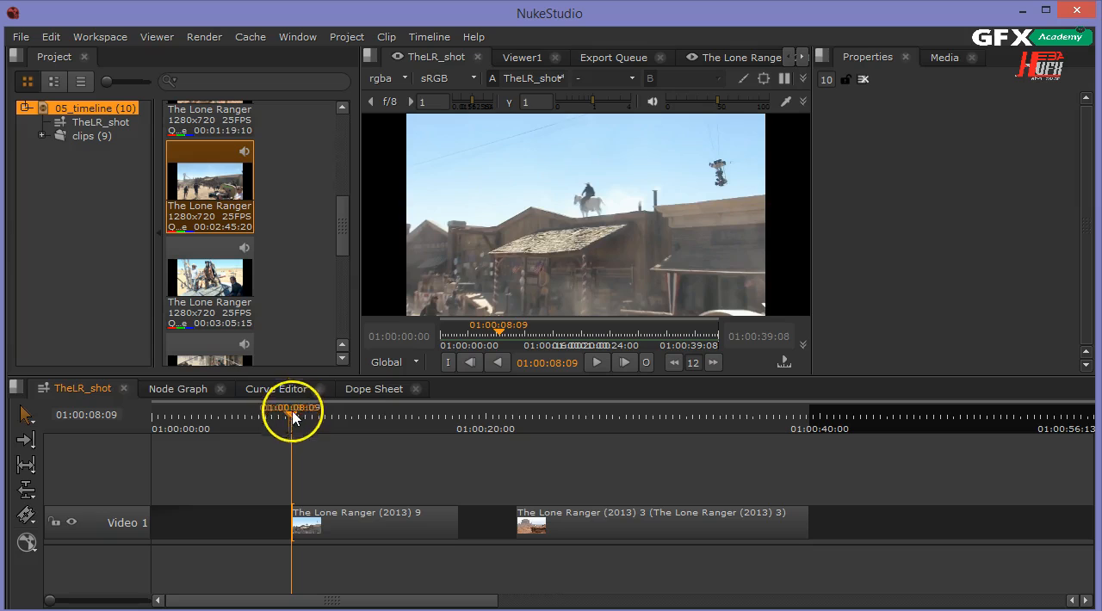
Trim the end of The Lone Ranger (2013) 9 clip to the playhead at 01:00:10:06.
{"action": "left_click_drag", "start_coordinate": [294, 419], "coordinate": [324, 493]}
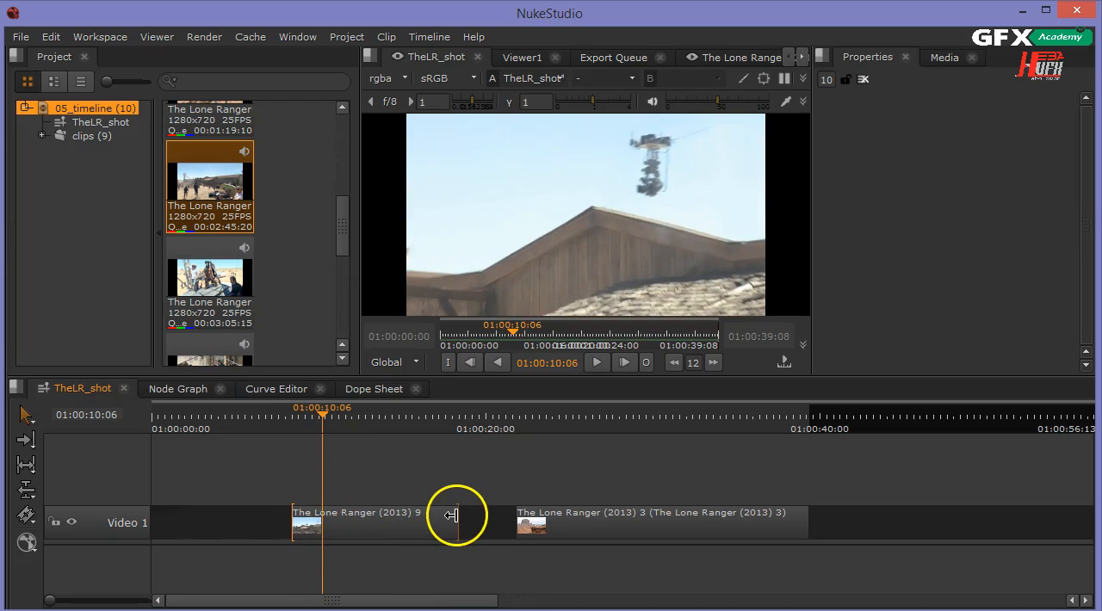
{"action": "left_click_drag", "start_coordinate": [451, 515], "coordinate": [321, 522]}
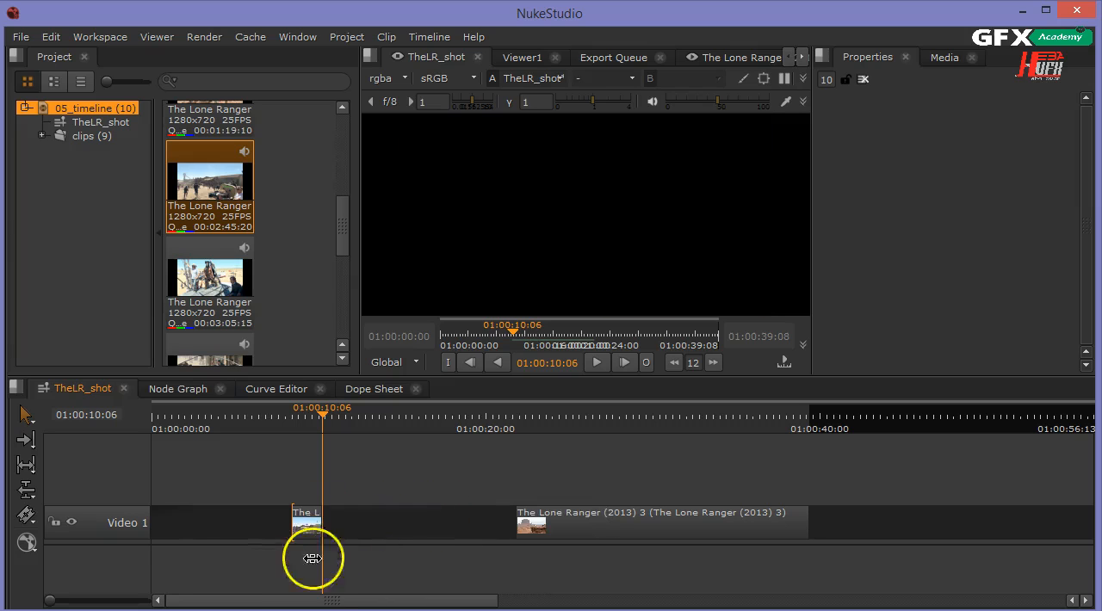
Move The Lone Ranger (2013) 3 clip back so it directly follows the trimmed clip 9.
{"action": "left_click_drag", "start_coordinate": [615, 523], "coordinate": [421, 523]}
{"action": "left_click_drag", "start_coordinate": [317, 415], "coordinate": [311, 439]}
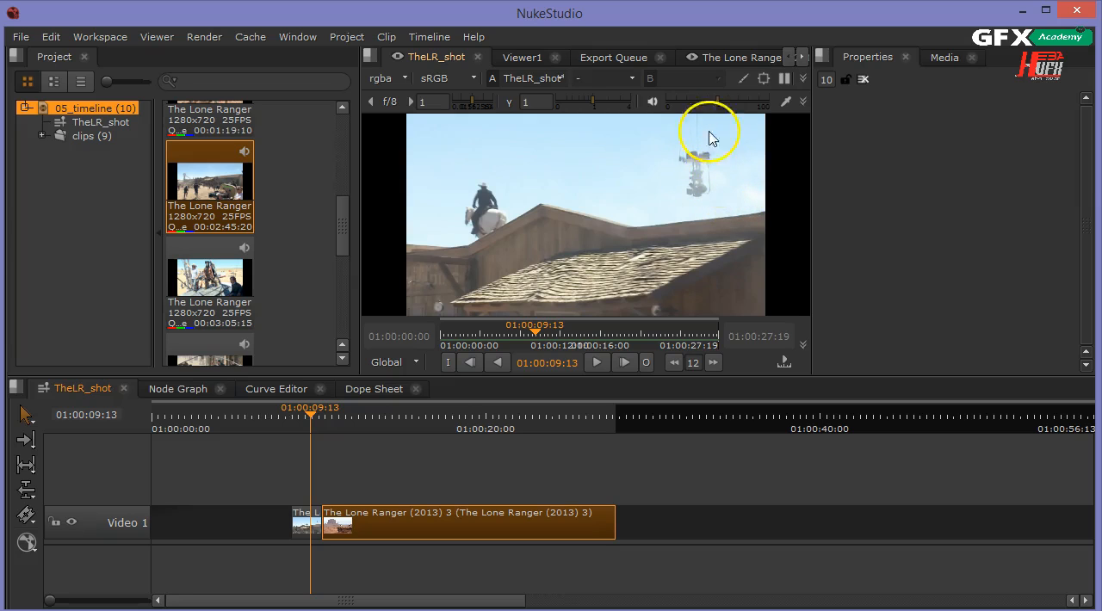
Shift The Lone Ranger (2013) 9 clip slightly earlier, leaving a short gap before clip 3.
{"action": "left_click_drag", "start_coordinate": [308, 417], "coordinate": [309, 452]}
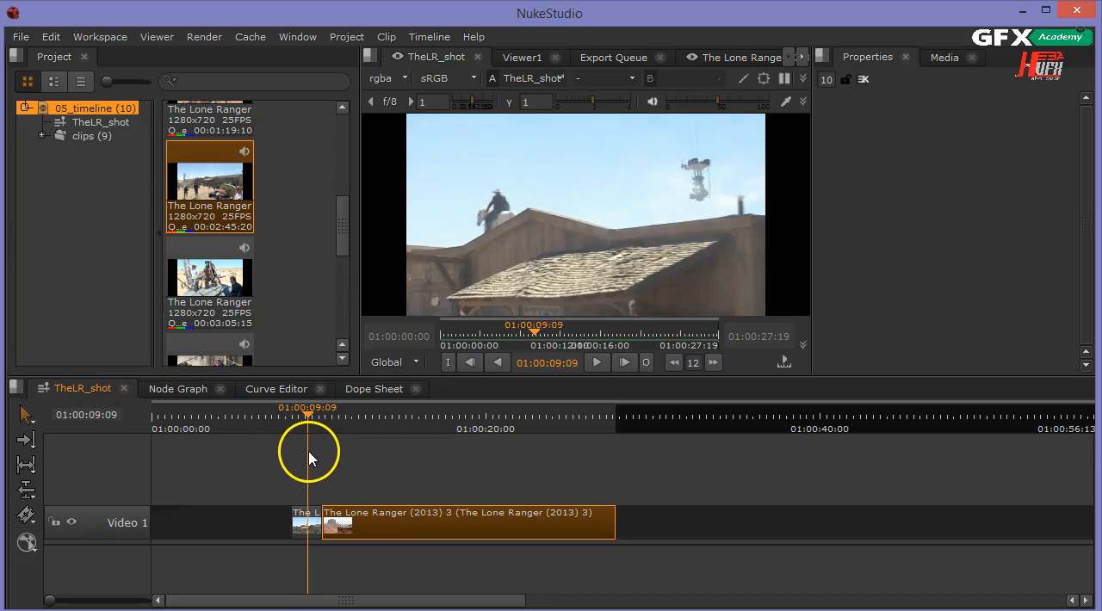
{"action": "left_click", "coordinate": [302, 529]}
{"action": "left_click_drag", "start_coordinate": [300, 528], "coordinate": [291, 526]}
Trim the start of The Lone Ranger (2013) 3 clip to the playhead at 01:00:25:24.
{"action": "left_click_drag", "start_coordinate": [311, 420], "coordinate": [586, 570]}
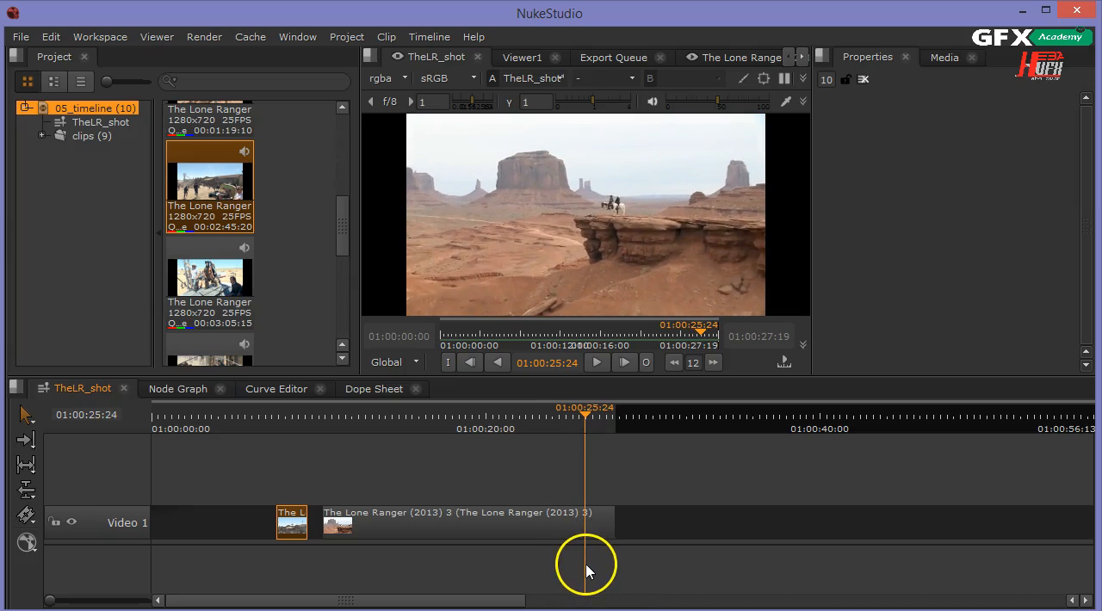
{"action": "left_click", "coordinate": [551, 529]}
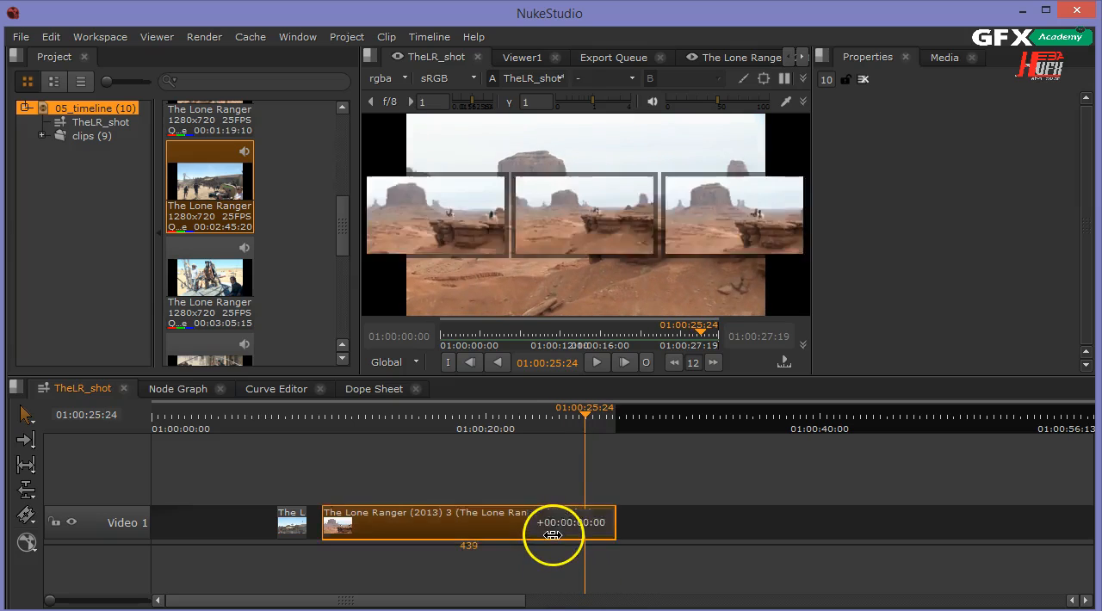
{"action": "left_click", "coordinate": [541, 522]}
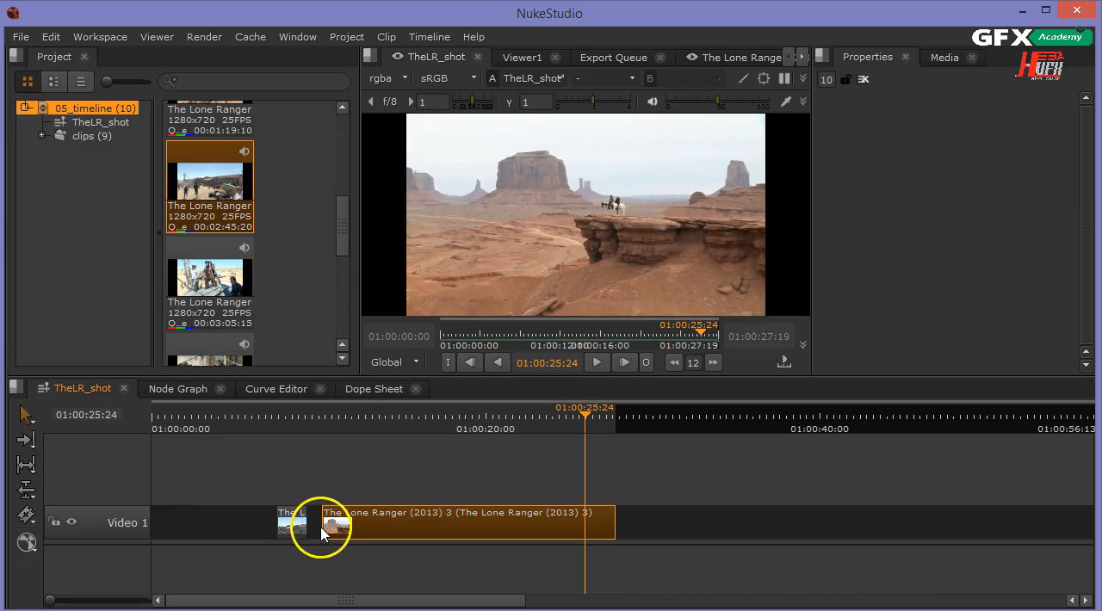
{"action": "left_click_drag", "start_coordinate": [328, 527], "coordinate": [586, 538]}
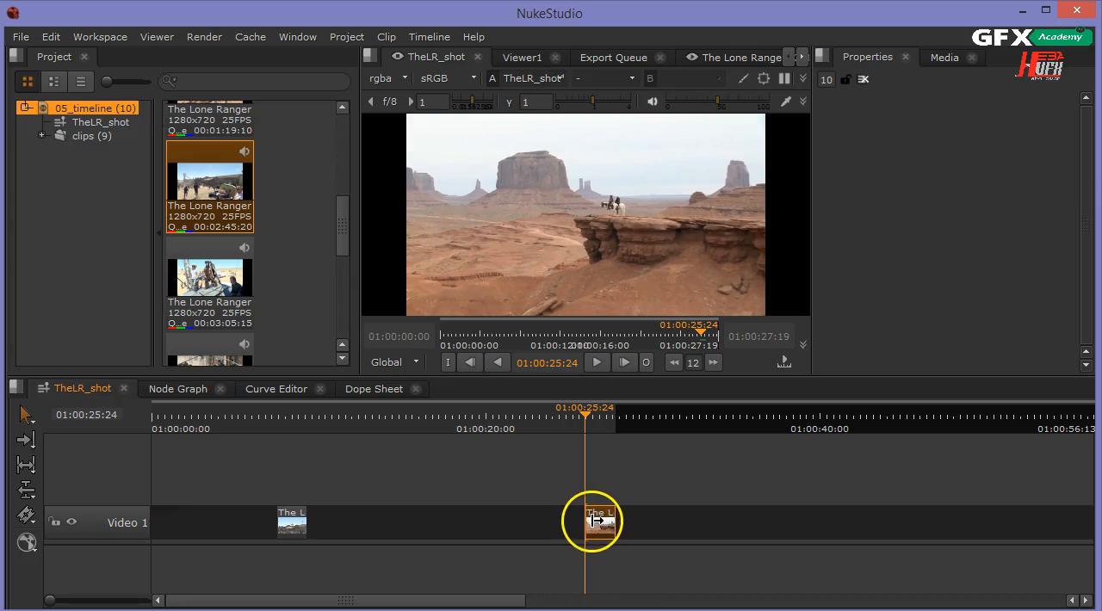
Move the trimmed clip 3 back to sit right after clip 9 and park the playhead near their cut.
{"action": "left_click_drag", "start_coordinate": [601, 521], "coordinate": [323, 521]}
{"action": "left_click", "coordinate": [325, 418]}
{"action": "left_click", "coordinate": [296, 415]}
Move both clips to the very beginning of the sequence.
{"action": "scroll", "coordinate": [291, 493], "scroll_direction": "up", "scroll_amount": 6}
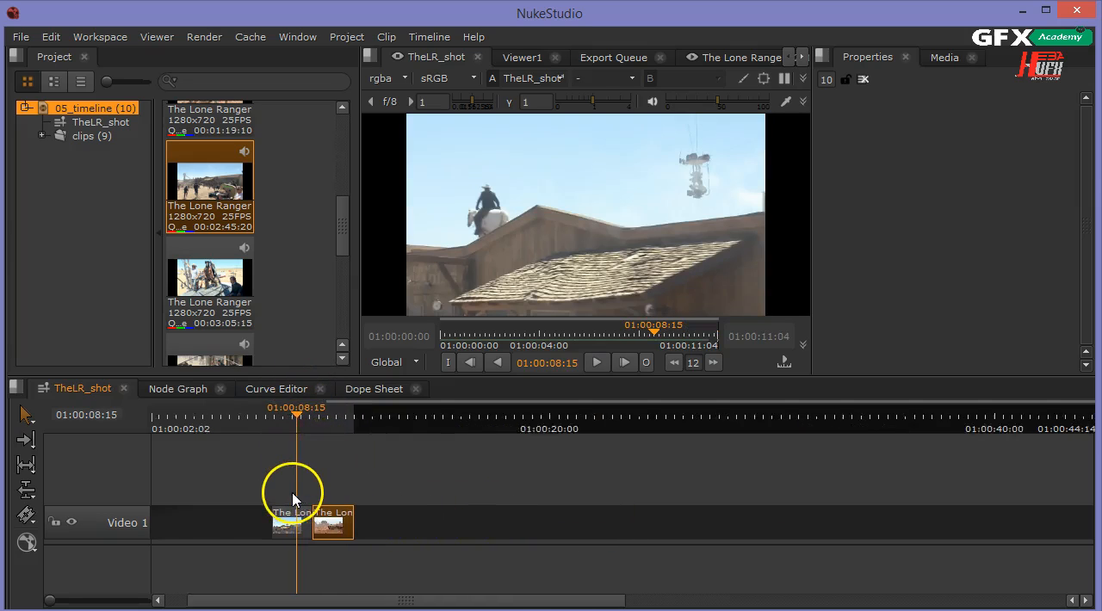
{"action": "scroll", "coordinate": [293, 500], "scroll_direction": "up", "scroll_amount": 4}
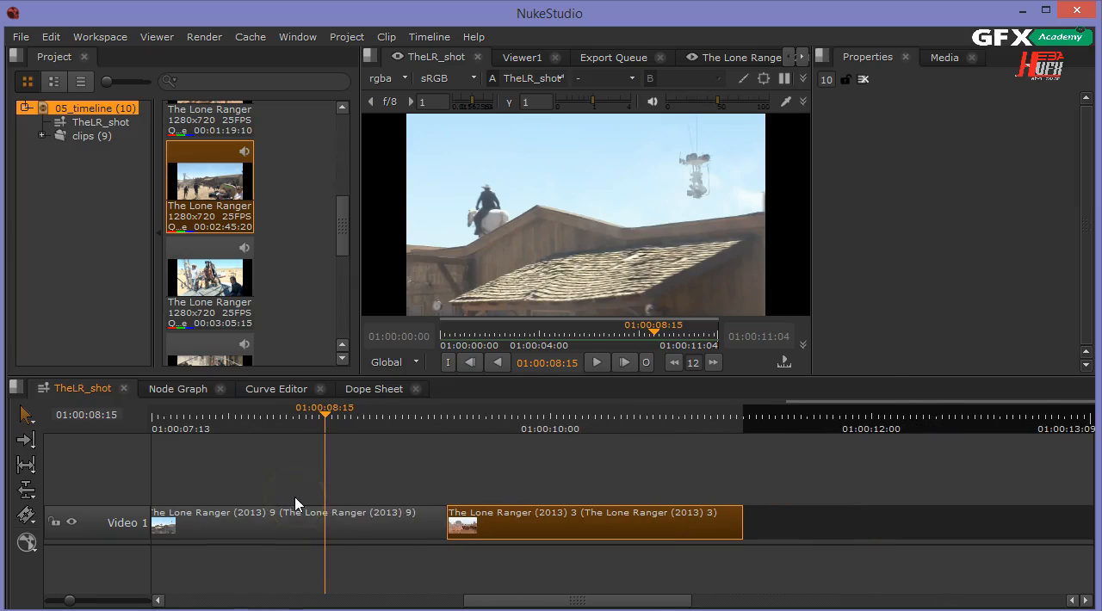
{"action": "left_click_drag", "start_coordinate": [480, 600], "coordinate": [160, 593]}
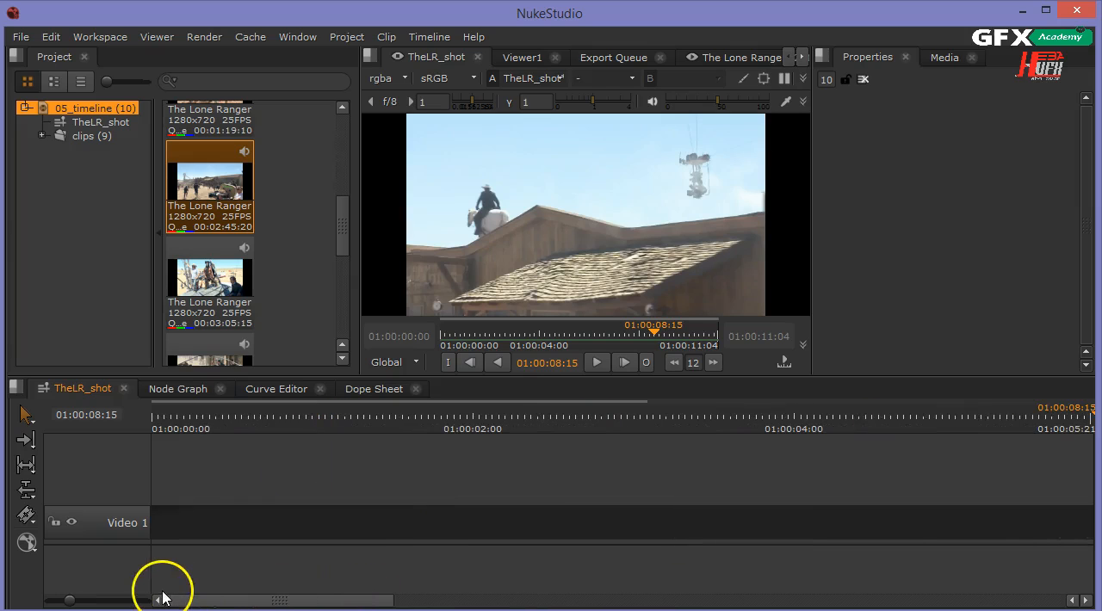
{"action": "scroll", "coordinate": [410, 556], "scroll_direction": "down", "scroll_amount": 4}
{"action": "scroll", "coordinate": [413, 567], "scroll_direction": "down", "scroll_amount": 2}
{"action": "left_click_drag", "start_coordinate": [947, 517], "coordinate": [181, 522]}
{"action": "left_click_drag", "start_coordinate": [371, 414], "coordinate": [212, 462]}
{"action": "scroll", "coordinate": [246, 536], "scroll_direction": "up", "scroll_amount": 3}
{"action": "scroll", "coordinate": [247, 535], "scroll_direction": "up", "scroll_amount": 1}
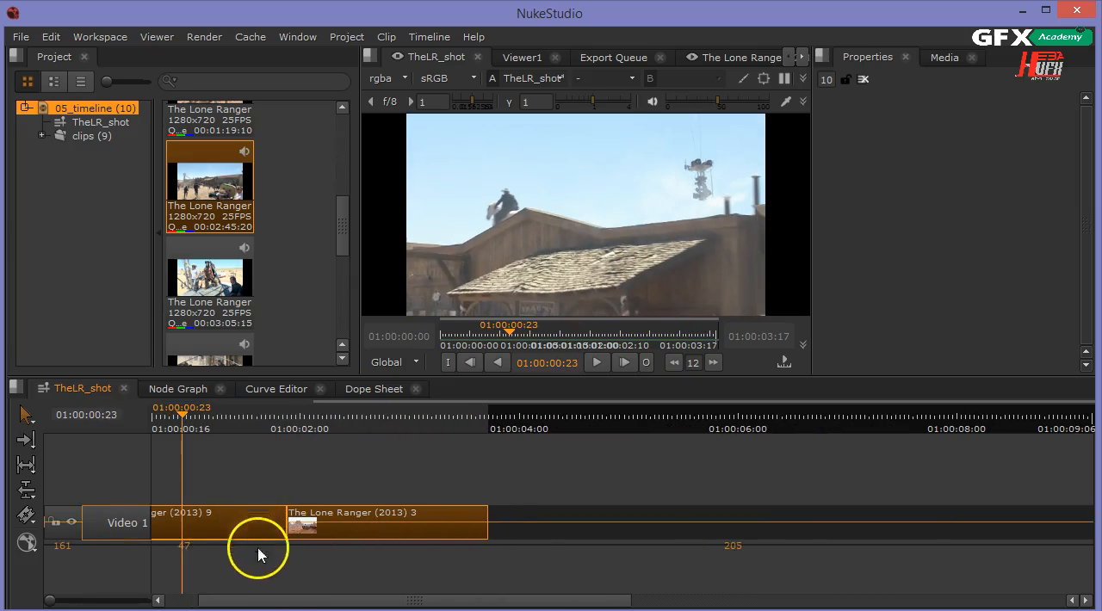
{"action": "left_click_drag", "start_coordinate": [267, 603], "coordinate": [98, 577]}
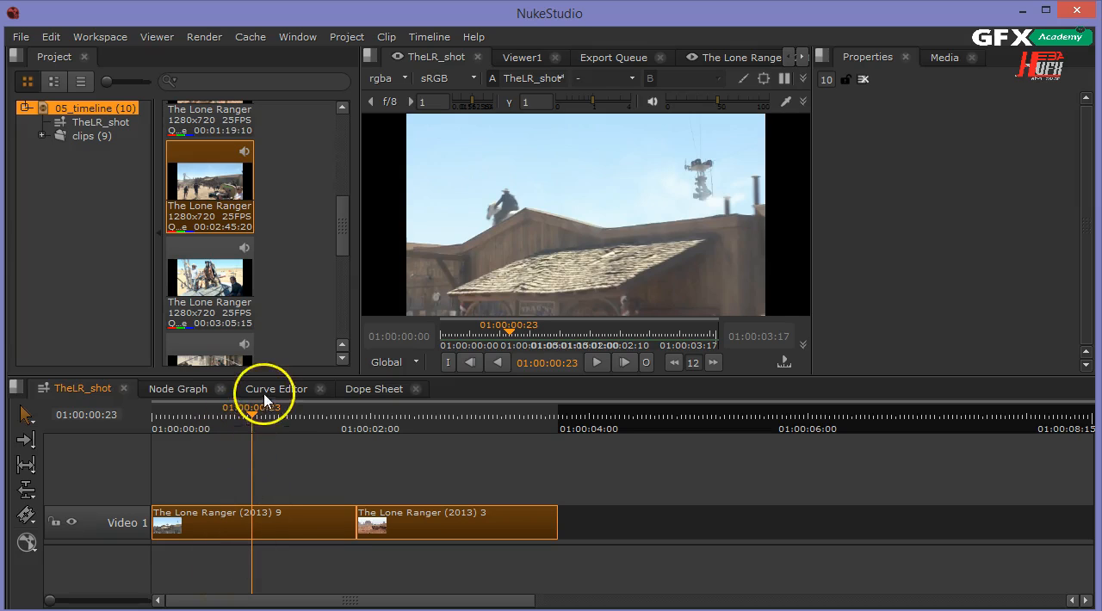
Move The Lone Ranger (2013) 3 clip later, leaving a small gap after clip 9, about 2.3 seconds in.
{"action": "left_click", "coordinate": [265, 422]}
{"action": "left_click_drag", "start_coordinate": [265, 422], "coordinate": [323, 444]}
{"action": "left_click_drag", "start_coordinate": [399, 516], "coordinate": [487, 525]}
{"action": "left_click", "coordinate": [439, 523]}
{"action": "left_click", "coordinate": [438, 577]}
{"action": "left_click", "coordinate": [423, 521]}
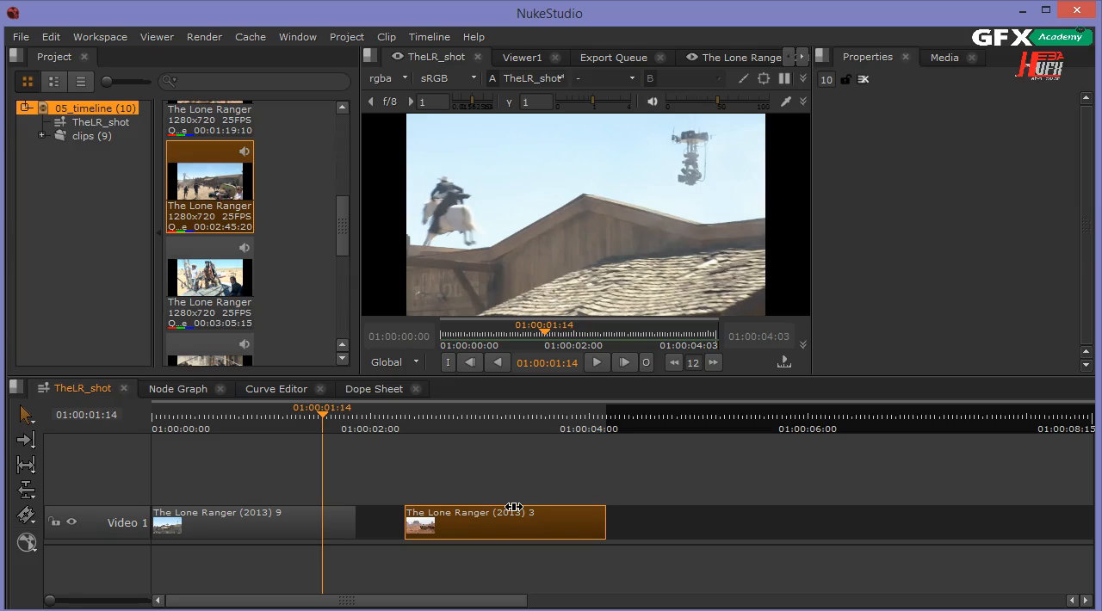
Nudge The Lone Ranger (2013) 3 clip back so it starts about 1.8 seconds in, over the end of clip 9.
{"action": "mouse_move", "coordinate": [514, 508]}
{"action": "left_mouse_down"}
{"action": "mouse_move", "coordinate": [529, 514]}
{"action": "mouse_move", "coordinate": [487, 521]}
{"action": "mouse_move", "coordinate": [508, 517]}
{"action": "left_mouse_up"}
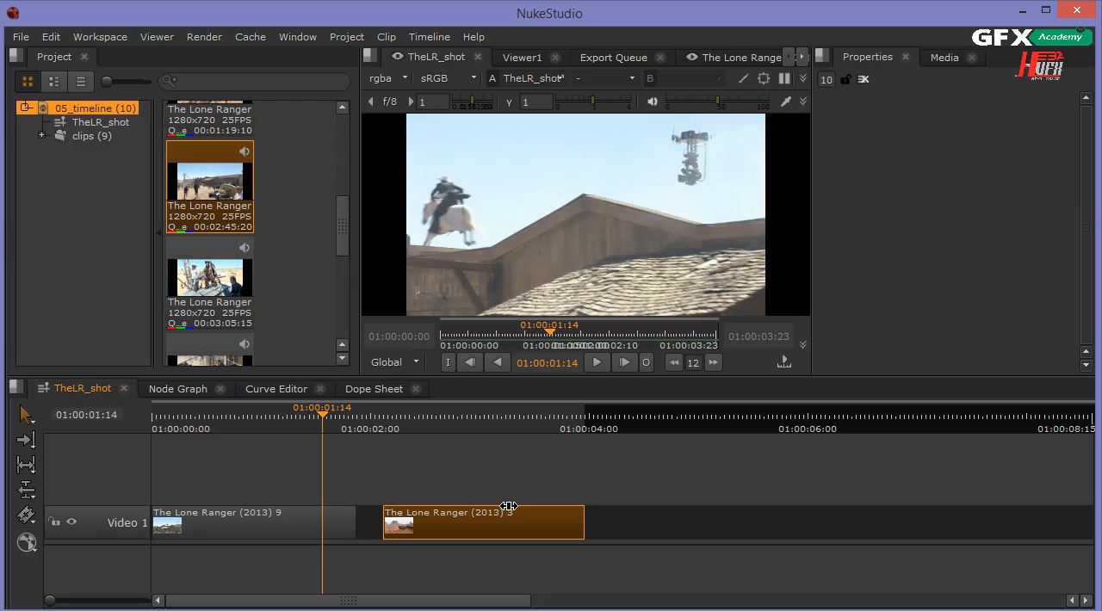
{"action": "left_click_drag", "start_coordinate": [465, 508], "coordinate": [418, 511]}
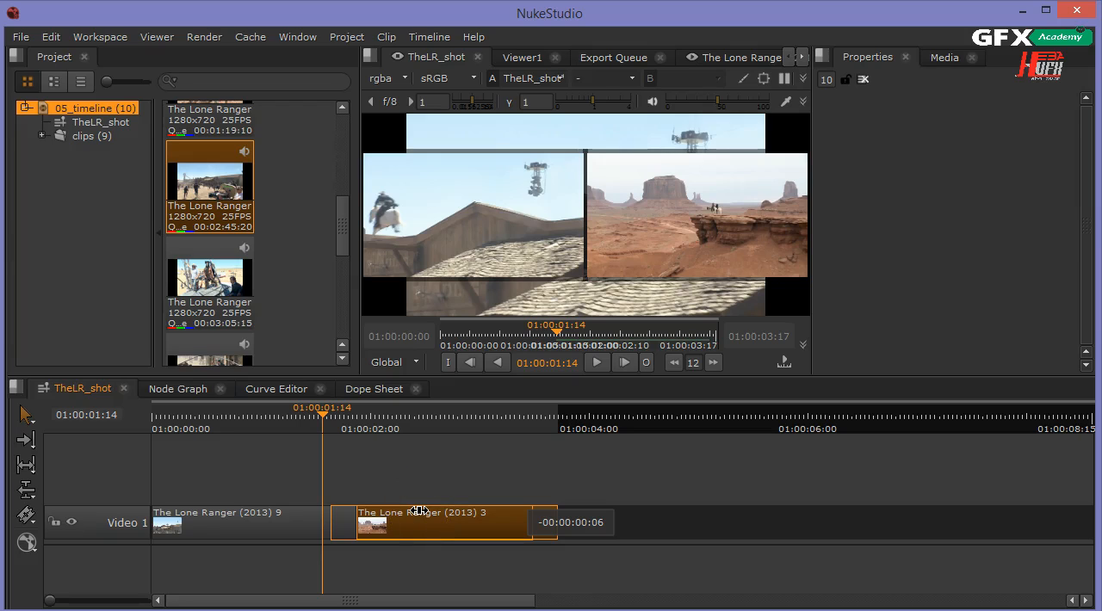
{"action": "left_click_drag", "start_coordinate": [419, 511], "coordinate": [444, 521]}
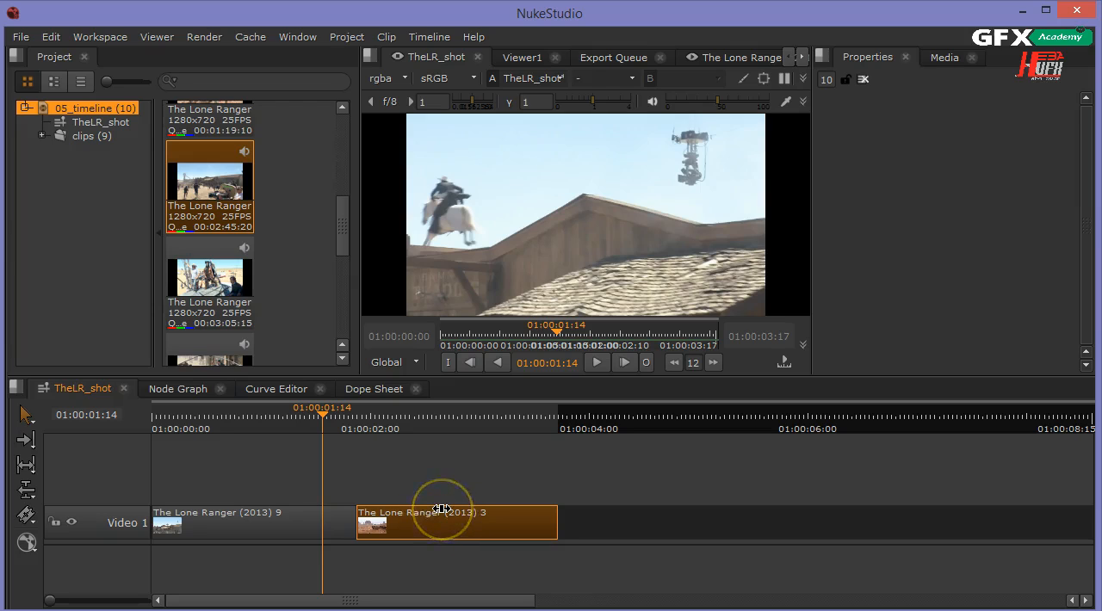
{"action": "mouse_move", "coordinate": [414, 508]}
{"action": "left_mouse_down"}
{"action": "mouse_move", "coordinate": [337, 525]}
{"action": "mouse_move", "coordinate": [409, 523]}
{"action": "mouse_move", "coordinate": [399, 523]}
{"action": "left_mouse_up"}
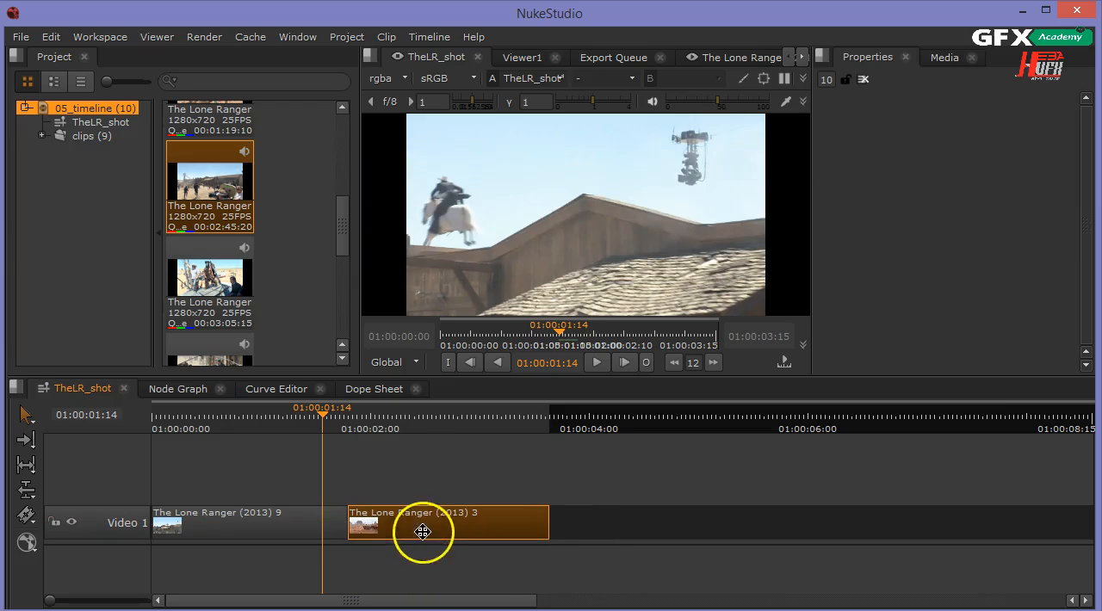
Try to slip the content of The Lone Ranger (2013) 3 clip with the playhead at 01:00:01:20.
{"action": "left_click_drag", "start_coordinate": [328, 420], "coordinate": [348, 511]}
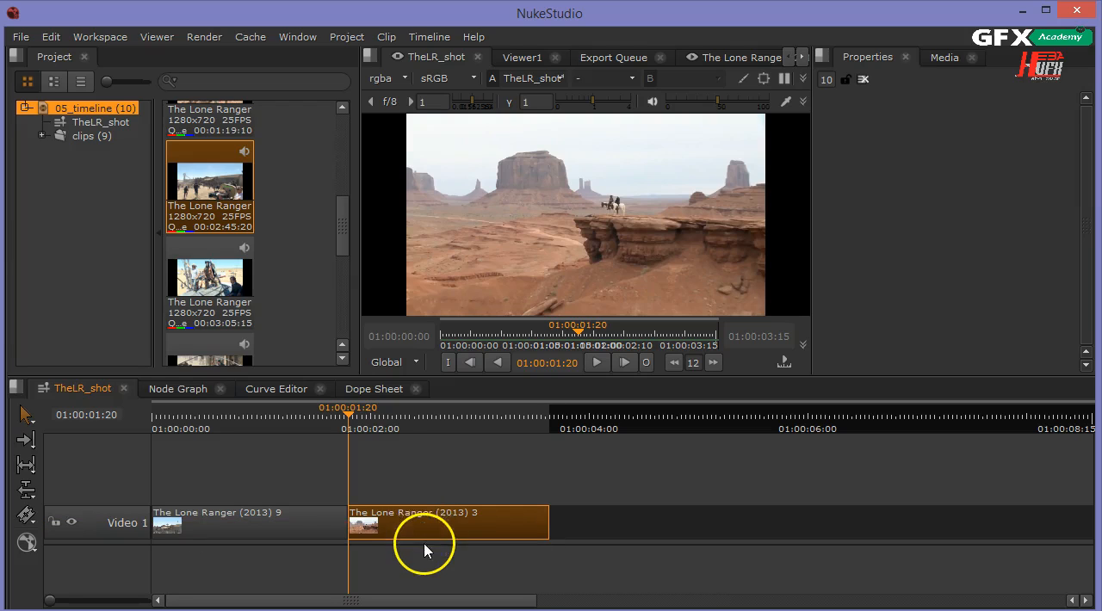
{"action": "left_click_drag", "start_coordinate": [423, 535], "coordinate": [422, 537]}
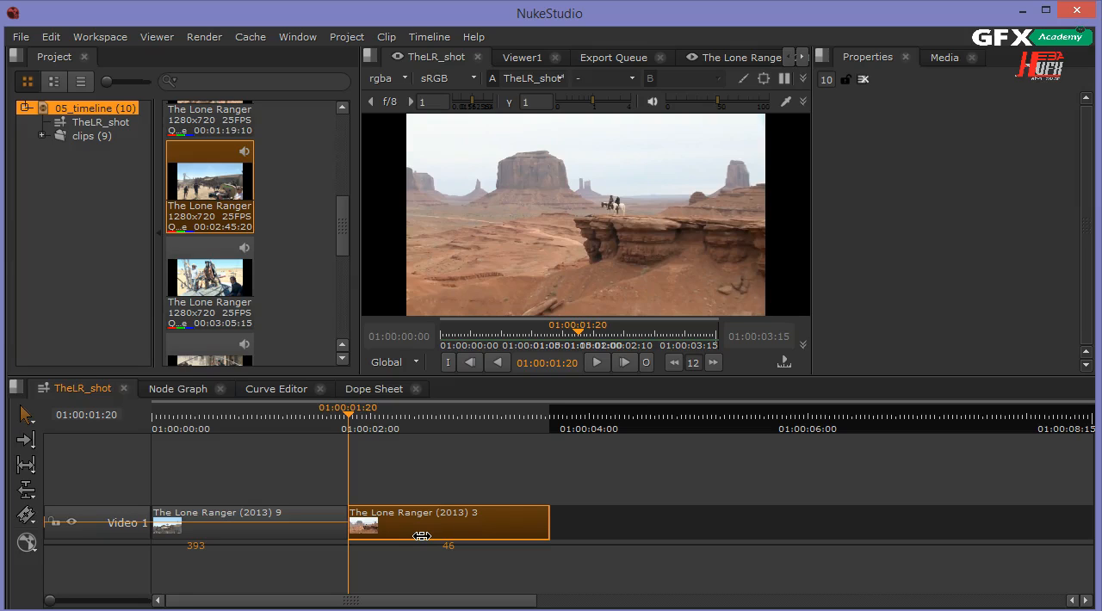
{"action": "left_click_drag", "start_coordinate": [422, 536], "coordinate": [422, 536]}
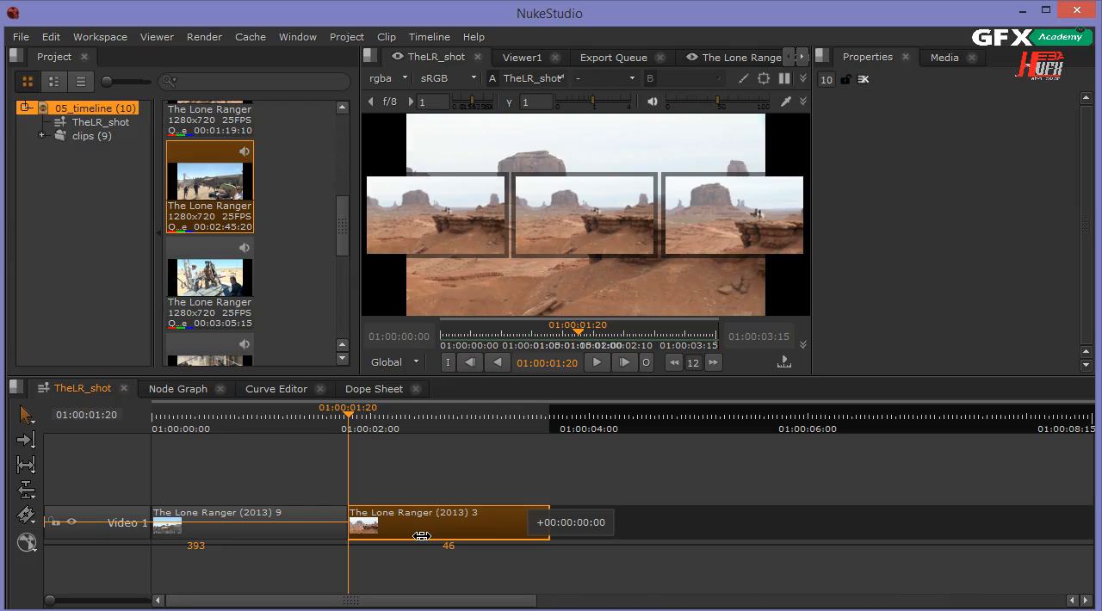
{"action": "left_click_drag", "start_coordinate": [427, 536], "coordinate": [371, 517]}
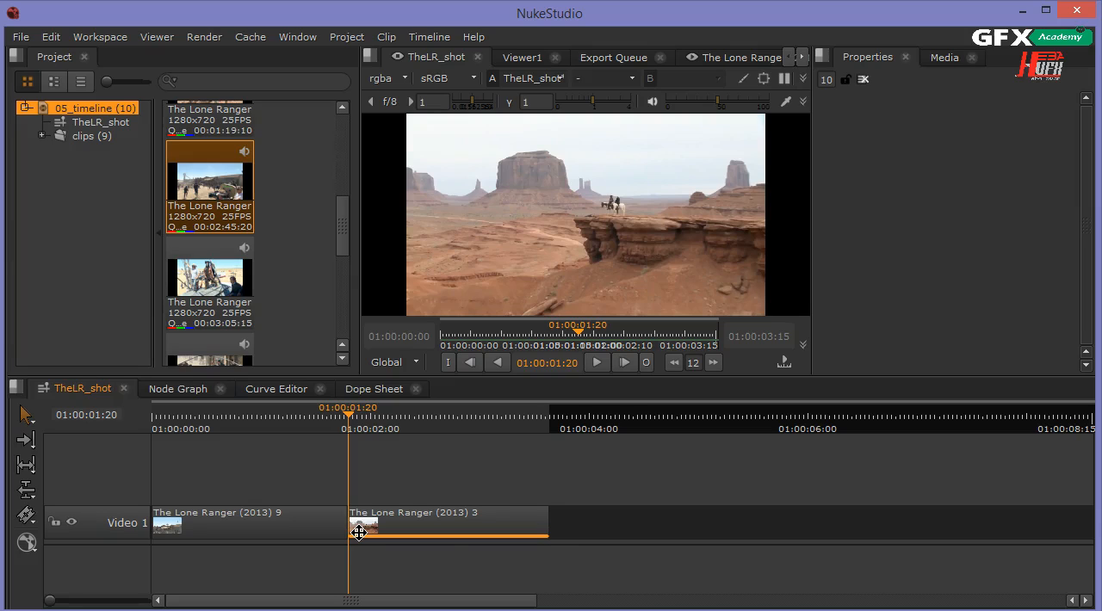
Set the playhead to 01:00:01:07 and begin slipping The Lone Ranger (2013) 3 clip again.
{"action": "scroll", "coordinate": [285, 491], "scroll_direction": "up", "scroll_amount": 7}
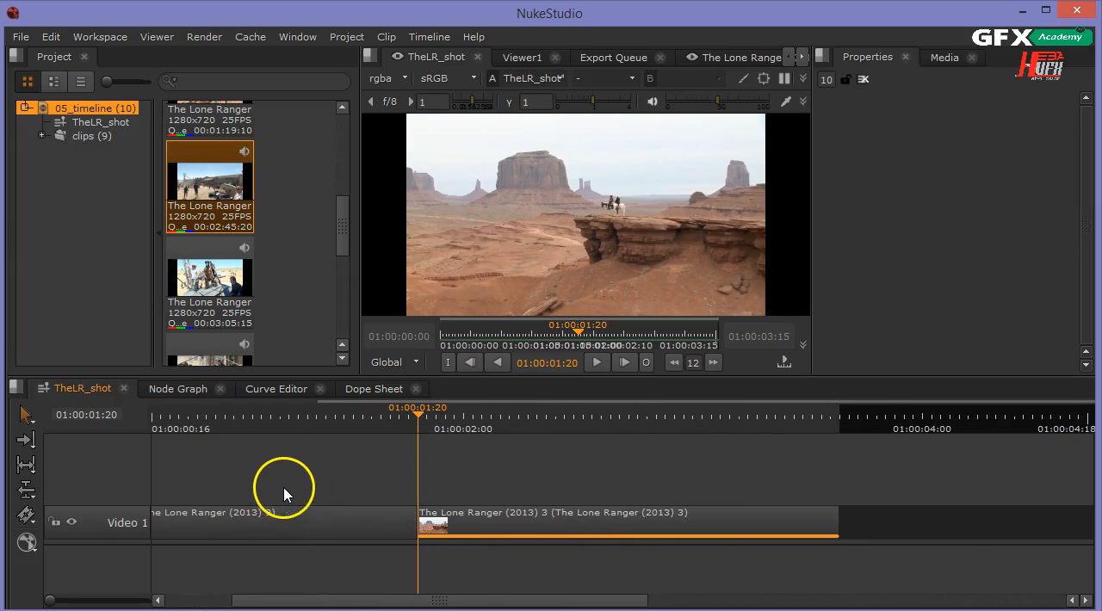
{"action": "left_click_drag", "start_coordinate": [368, 600], "coordinate": [283, 600]}
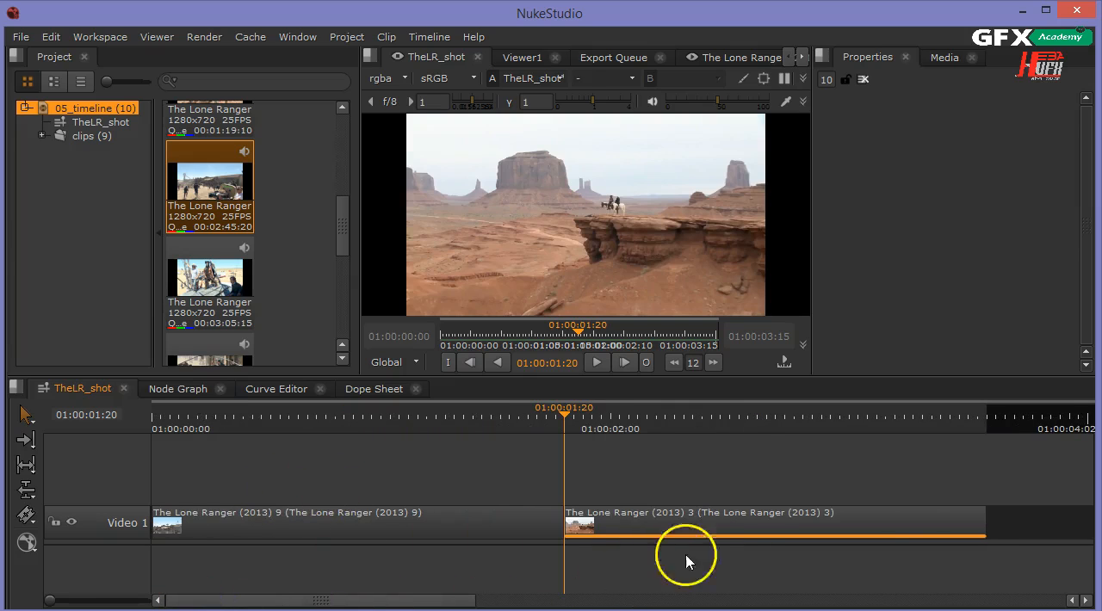
{"action": "left_click_drag", "start_coordinate": [807, 418], "coordinate": [449, 549]}
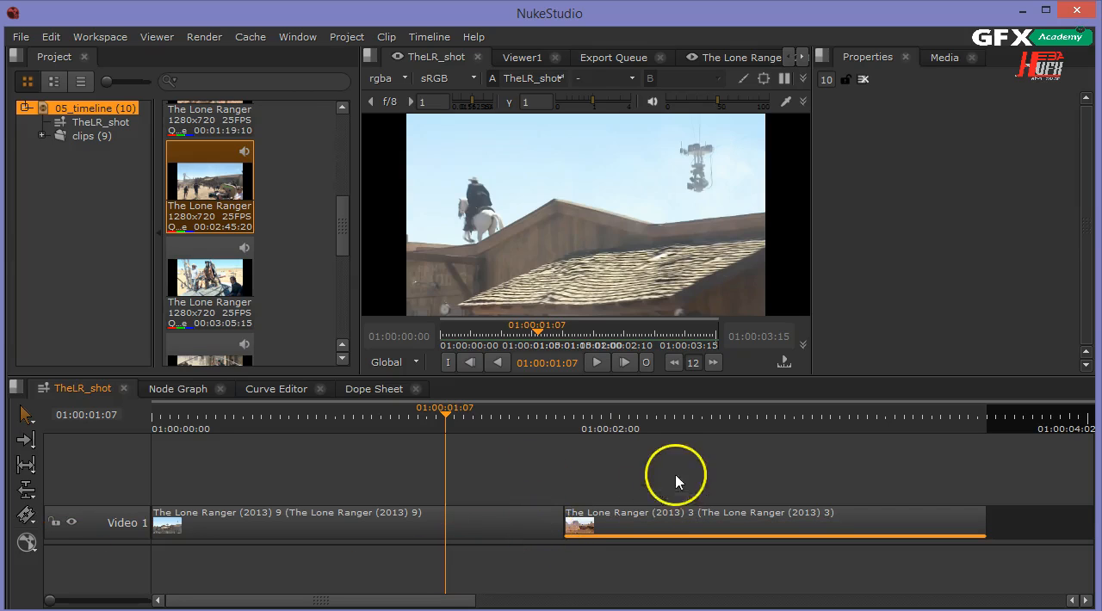
{"action": "left_click", "coordinate": [526, 586]}
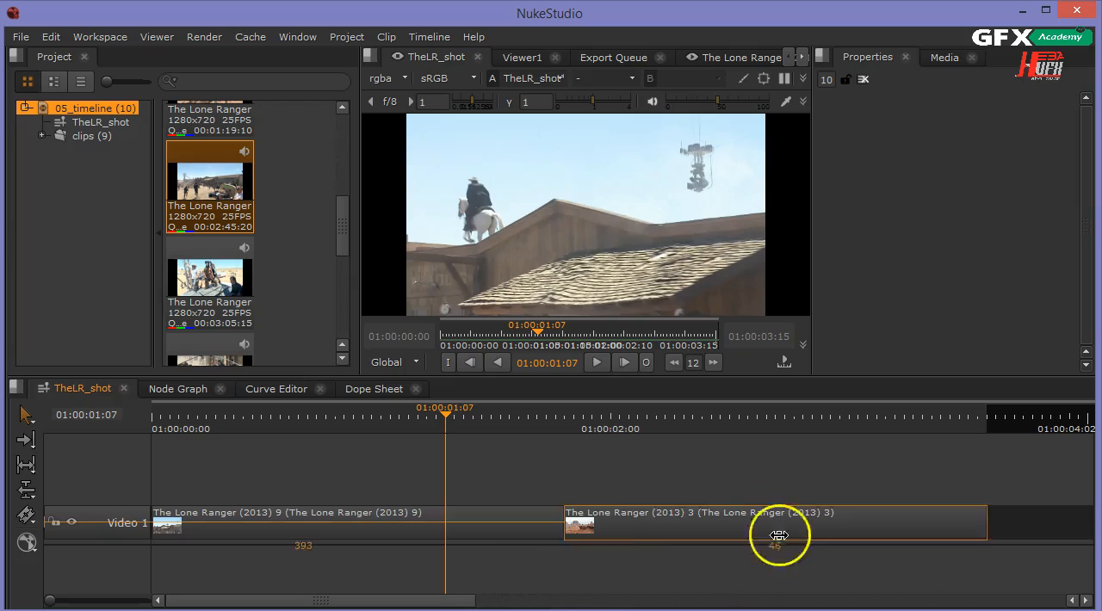